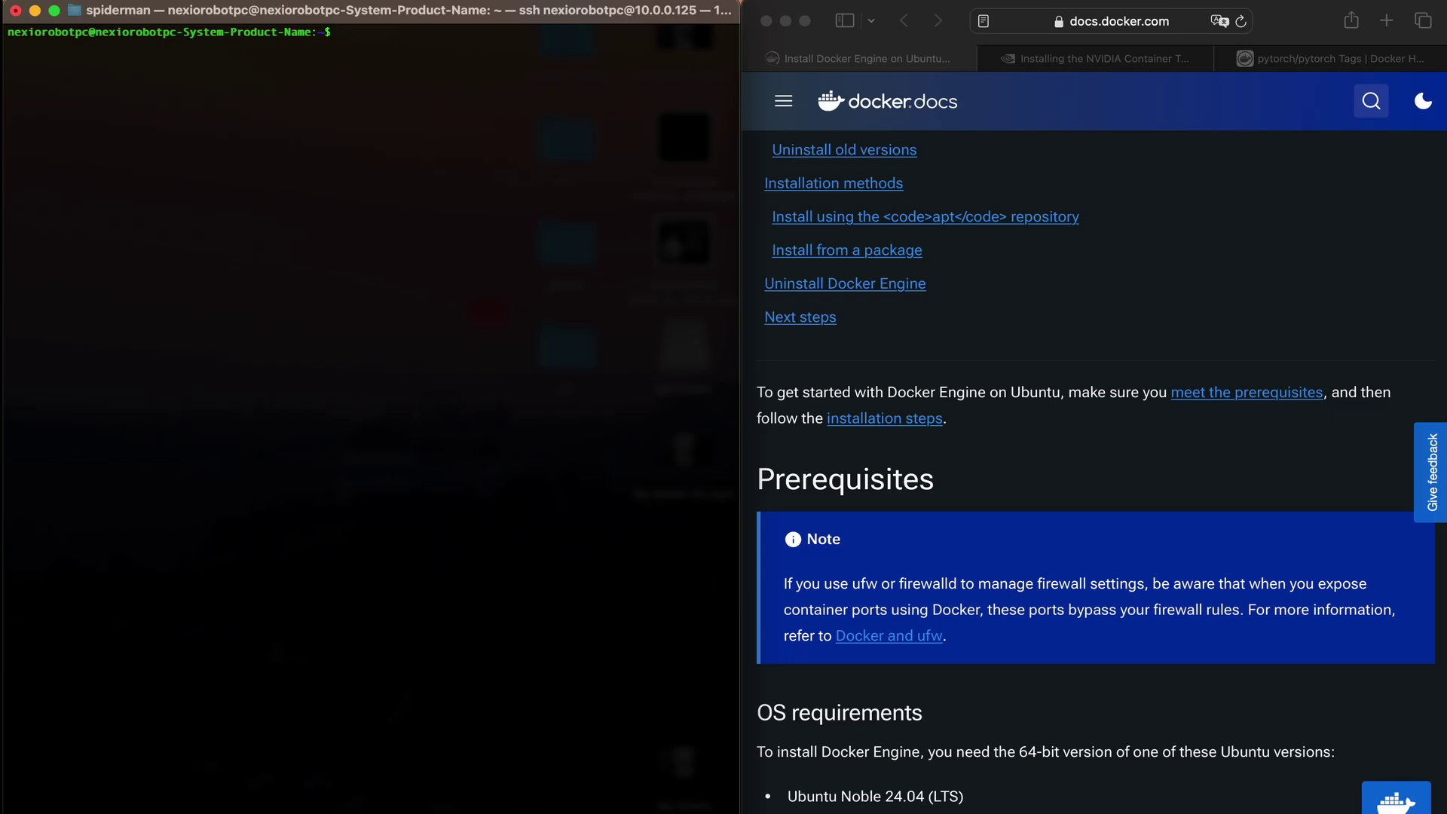
pyautogui.write('nvidia')
pyautogui.write('-smi')
# Run nvidia-smi to show the RTX 2080 Ti with driver 550.54.15 and CUDA 12.4
pyautogui.press('Return')
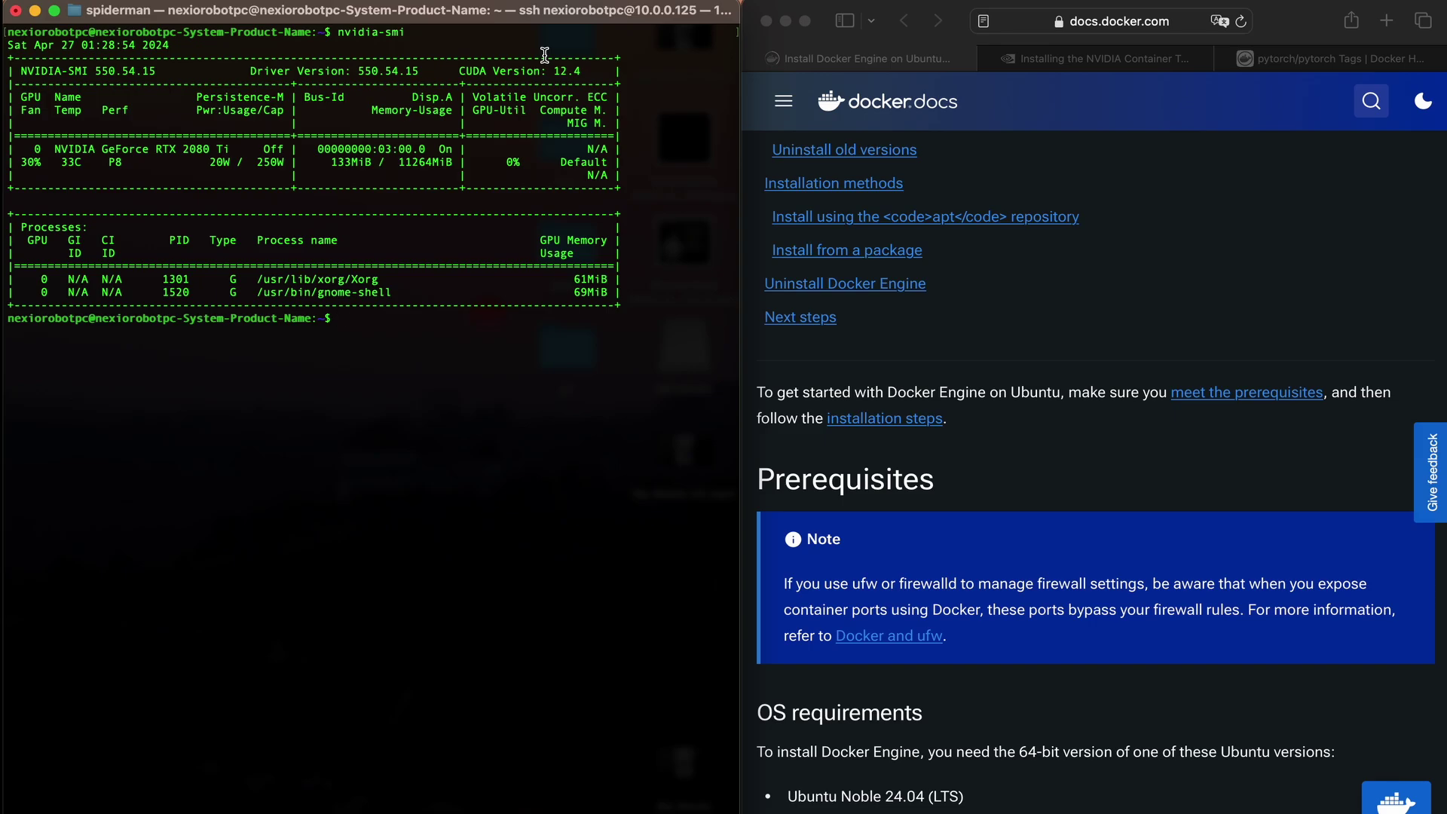
# Run the Docker docs uninstall loop with sudo to remove docker.io, docker-doc, docker-compose, containerd and runc
pyautogui.click(844, 149)
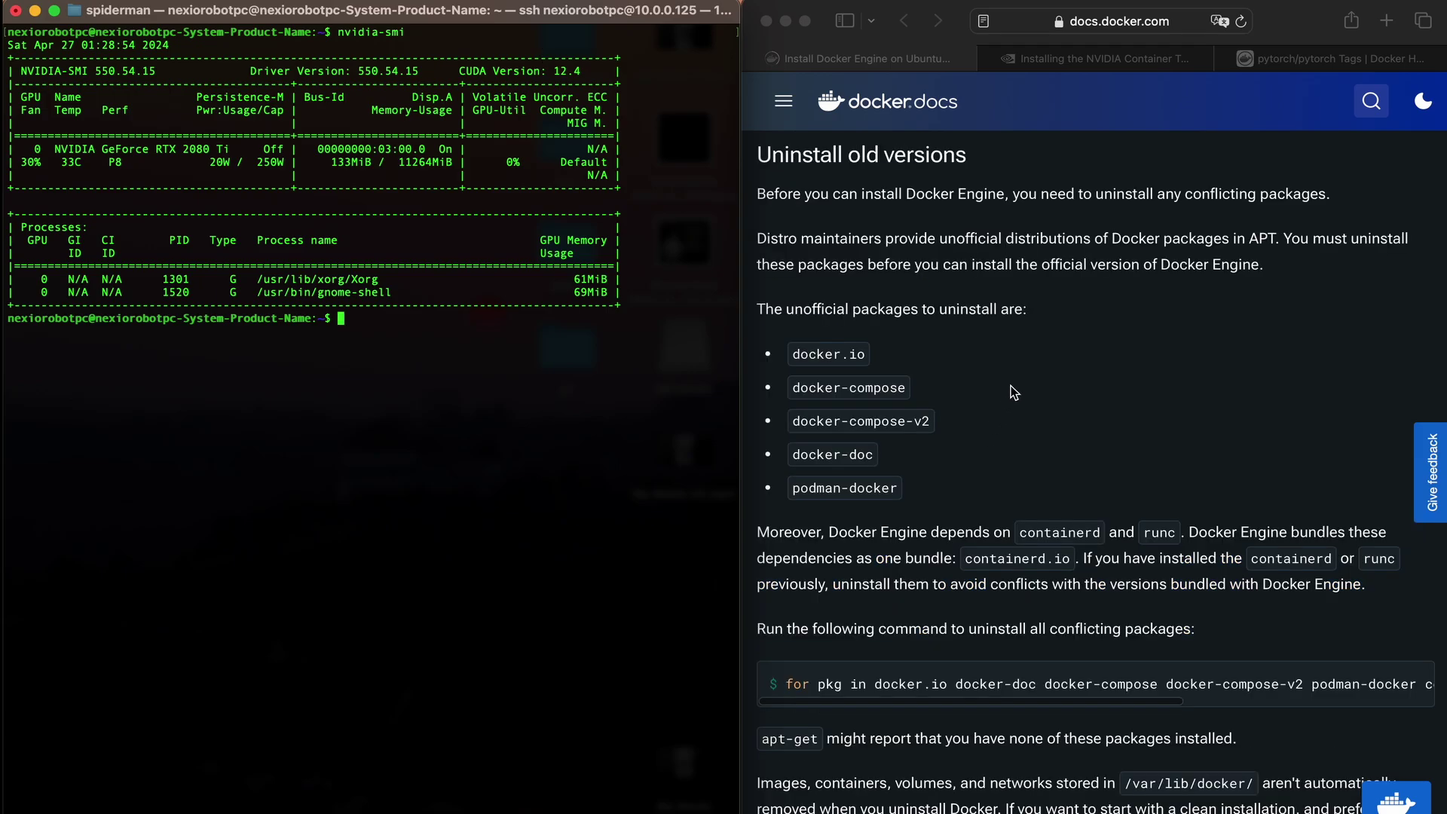
pyautogui.scroll(-1, 1014, 392)
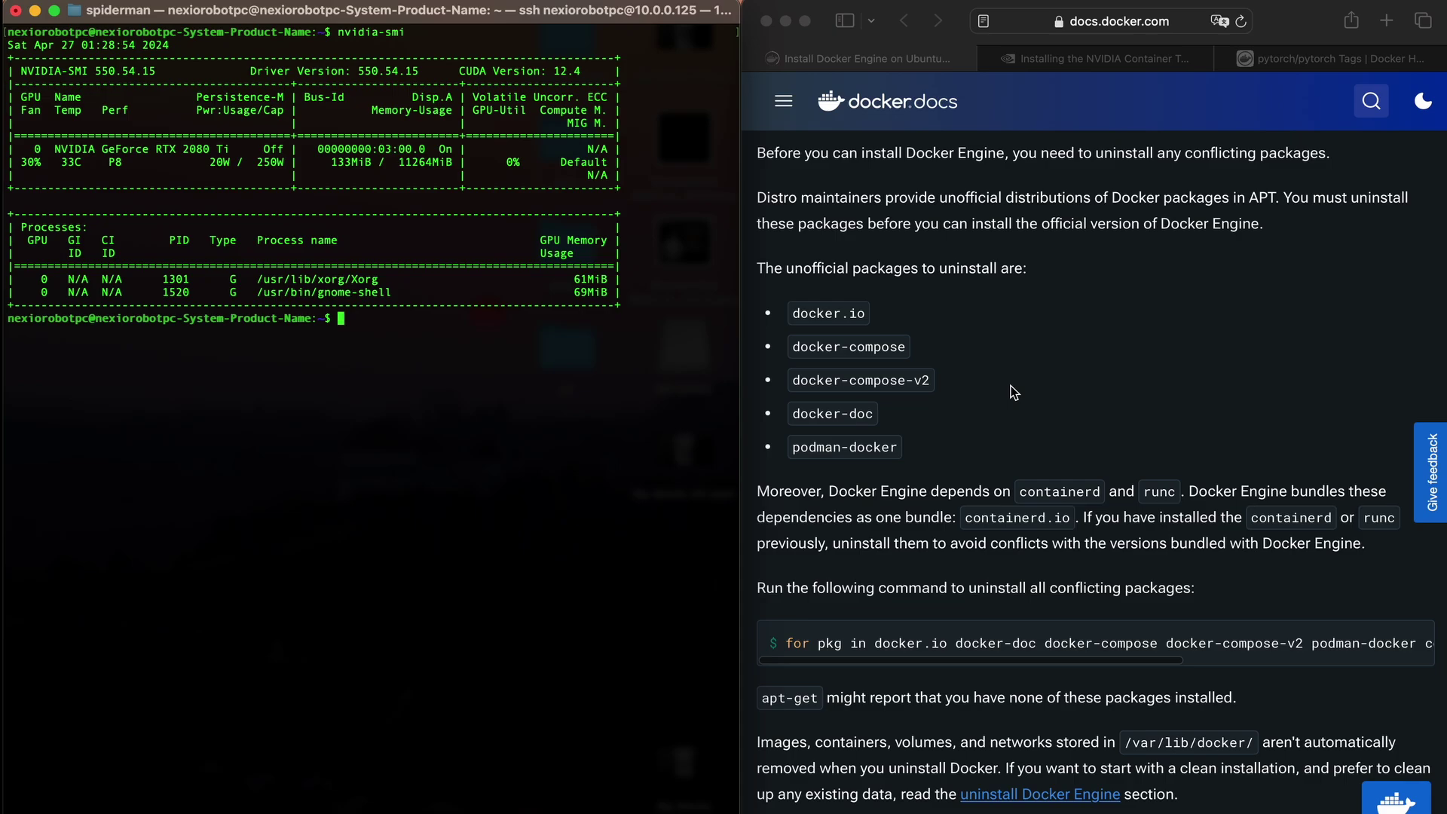
pyautogui.click(1279, 490)
pyautogui.scroll(-3, 1279, 490)
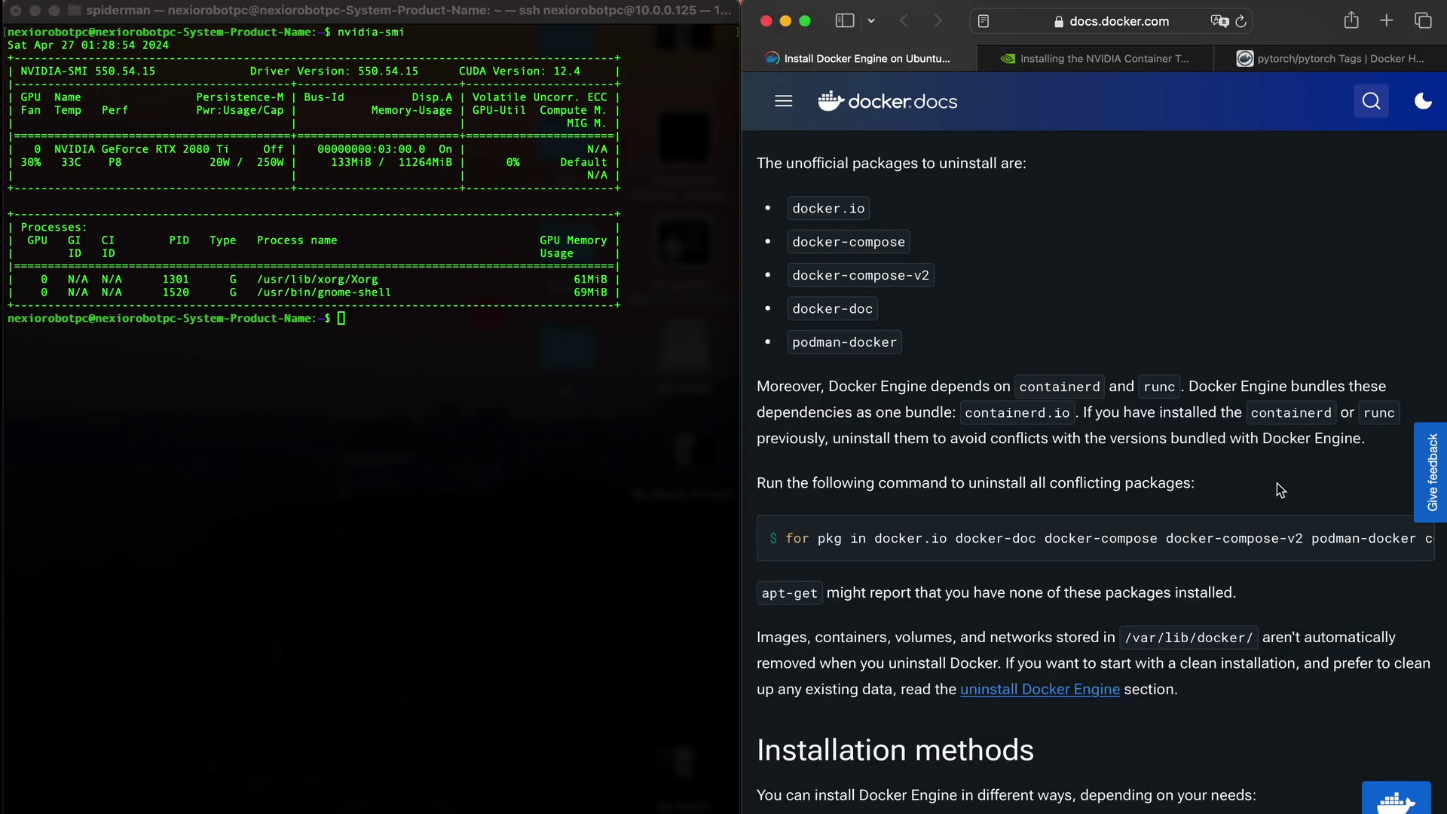
pyautogui.click(1411, 539)
pyautogui.click(365, 326)
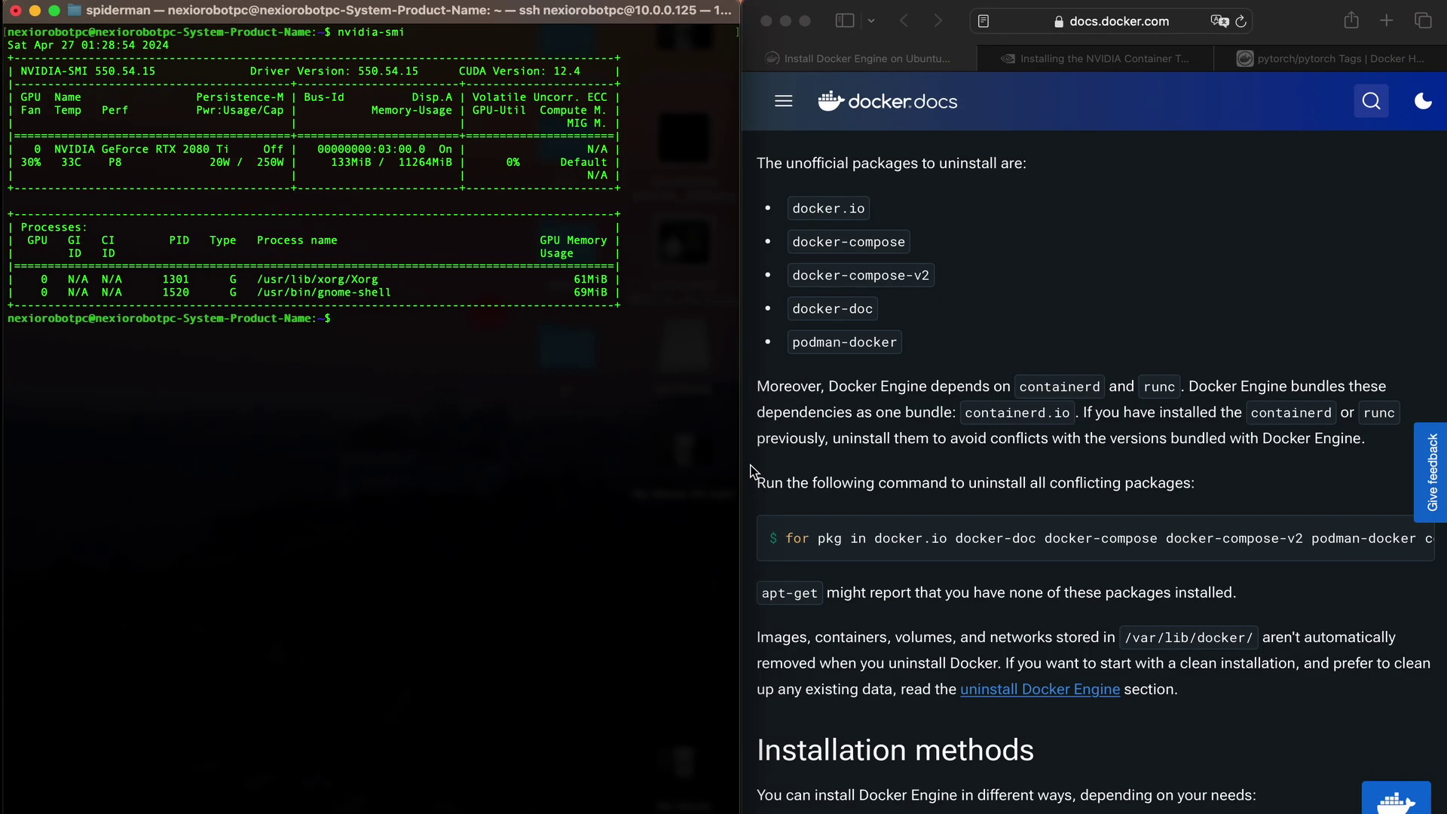
pyautogui.press('super+v')
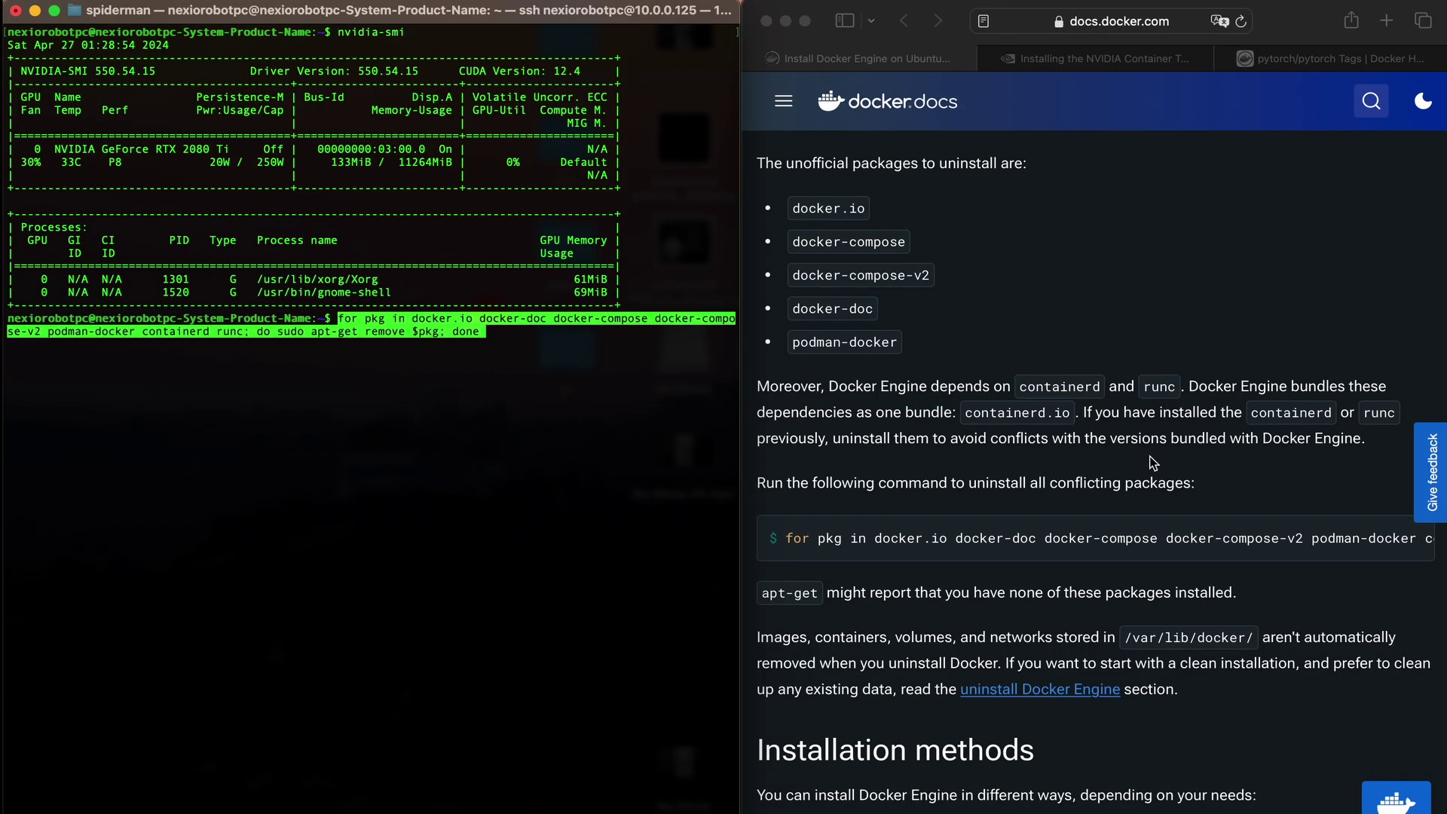
pyautogui.press('Return')
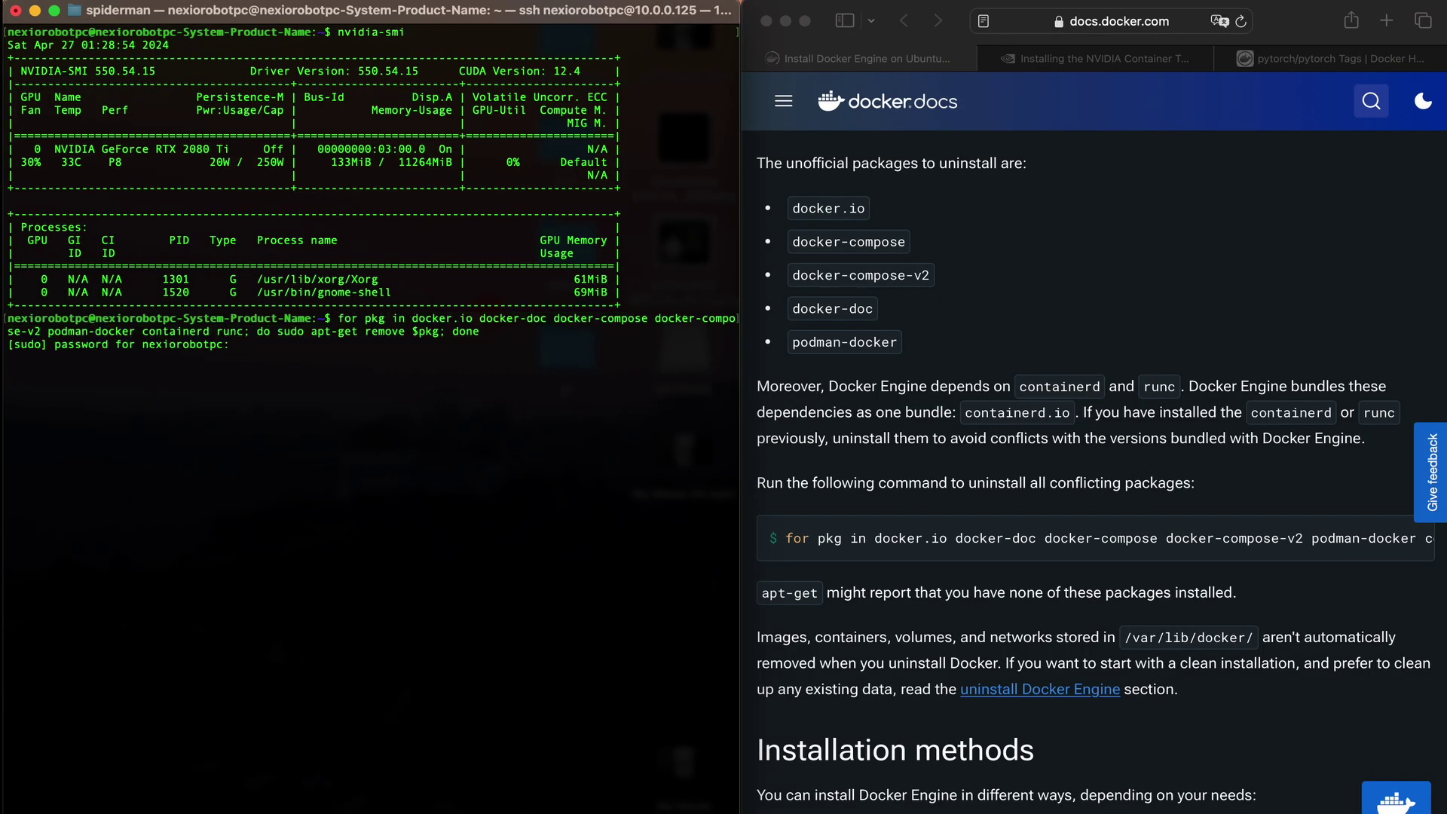
pyautogui.press('Return')
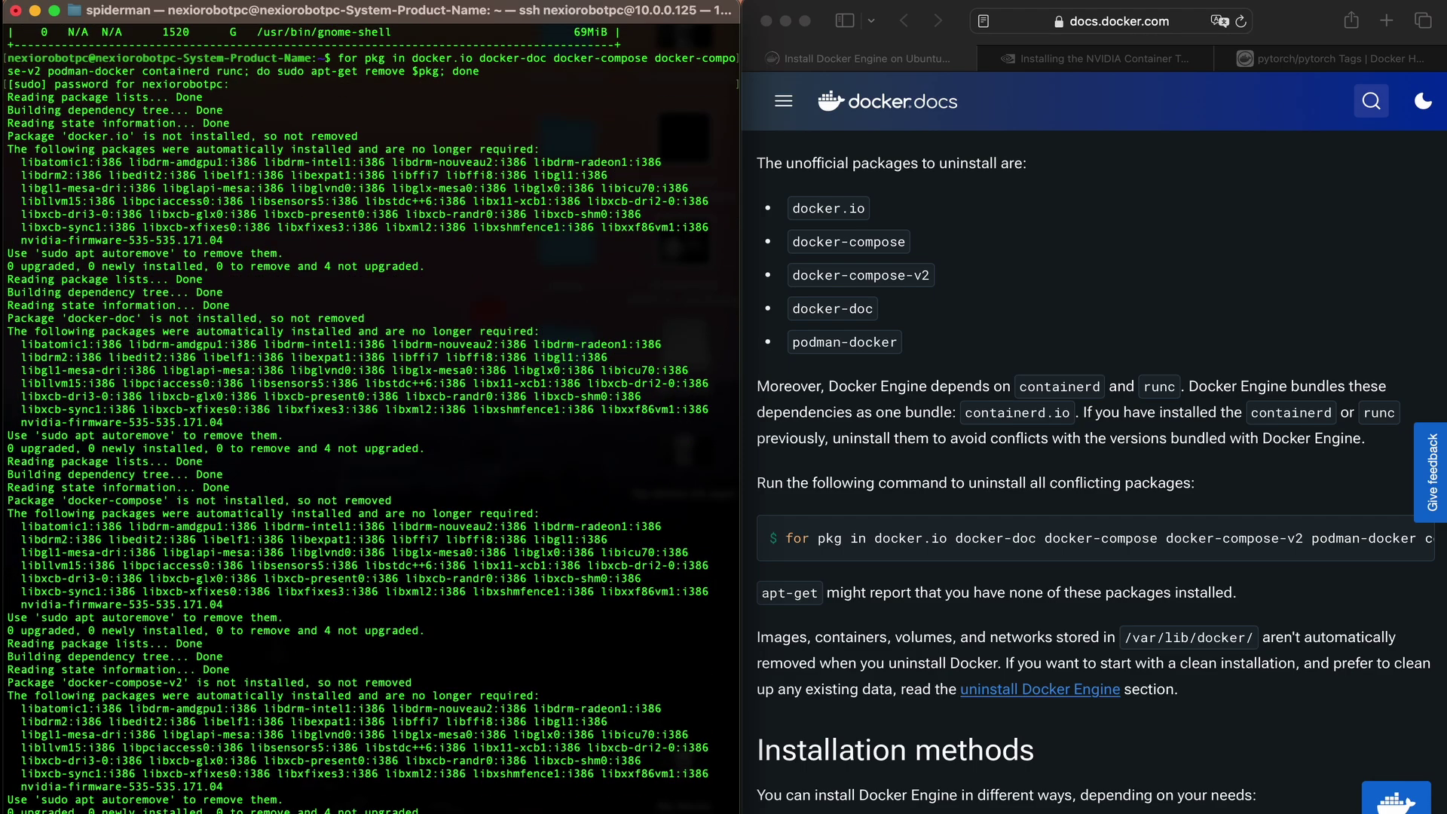
# Run the setup commands from the Docker docs to add Docker's official apt repository
pyautogui.click(1163, 378)
pyautogui.scroll(-10, 1163, 378)
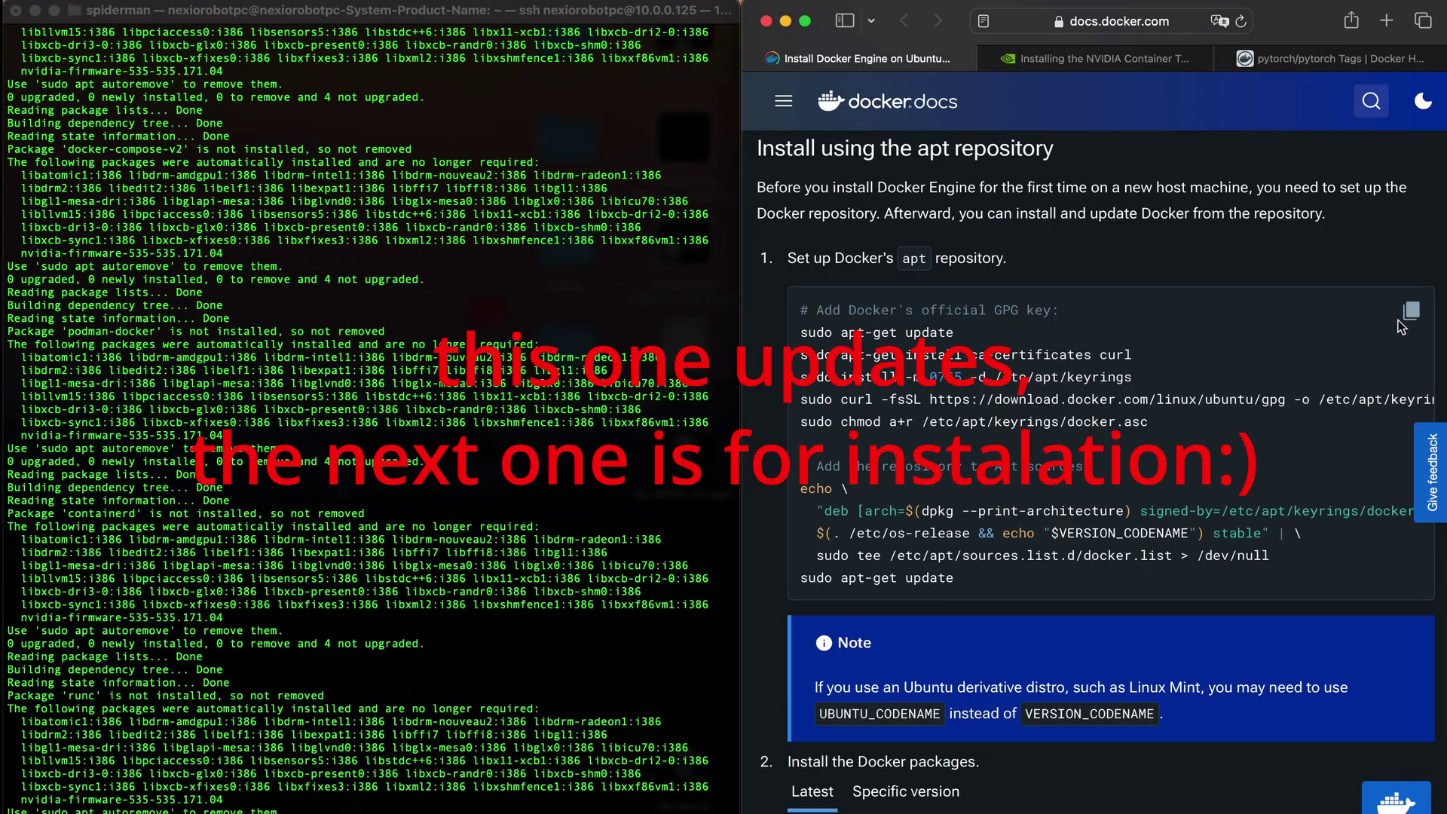
pyautogui.click(431, 444)
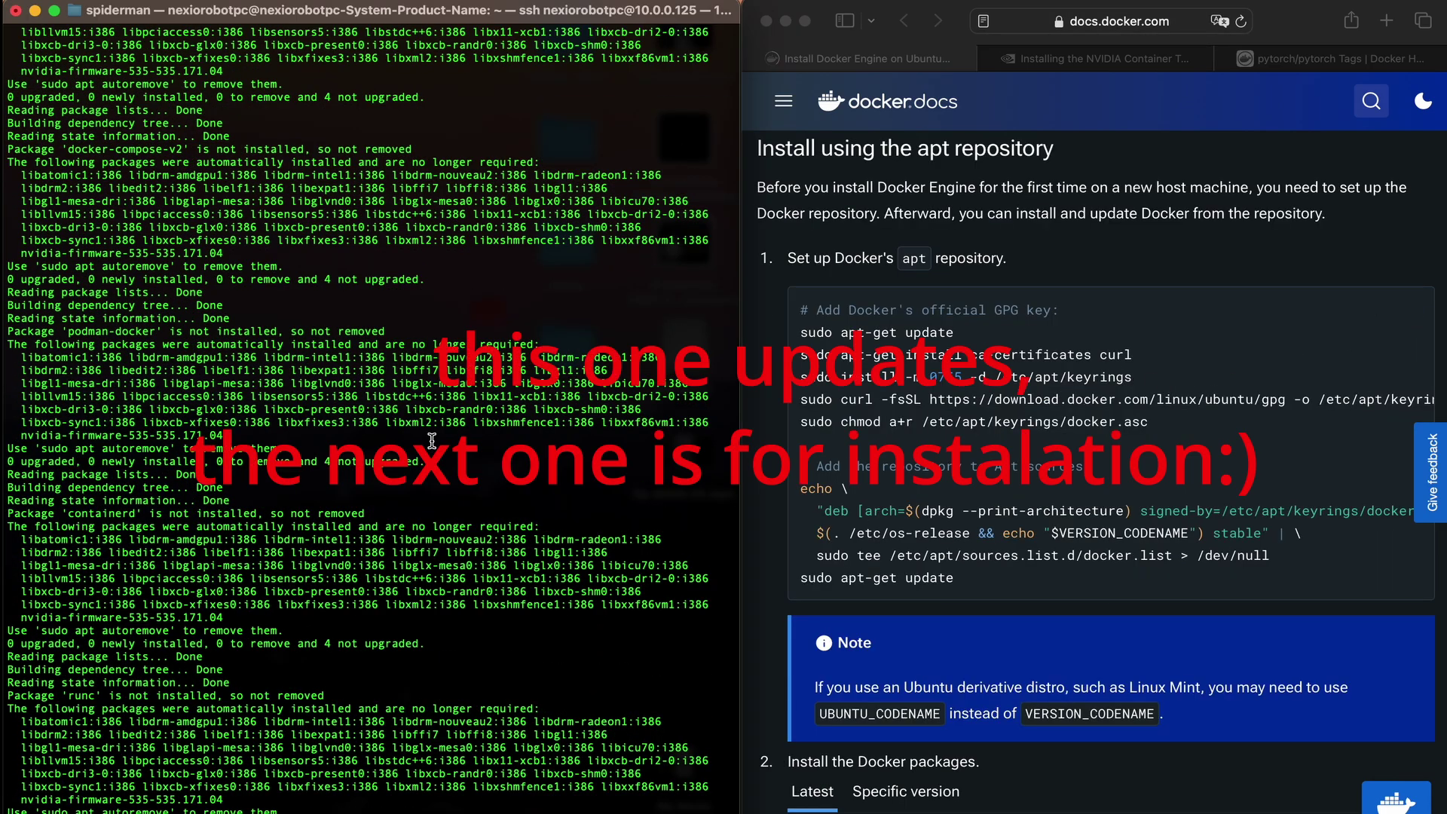
pyautogui.press('super+v')
pyautogui.press('Return')
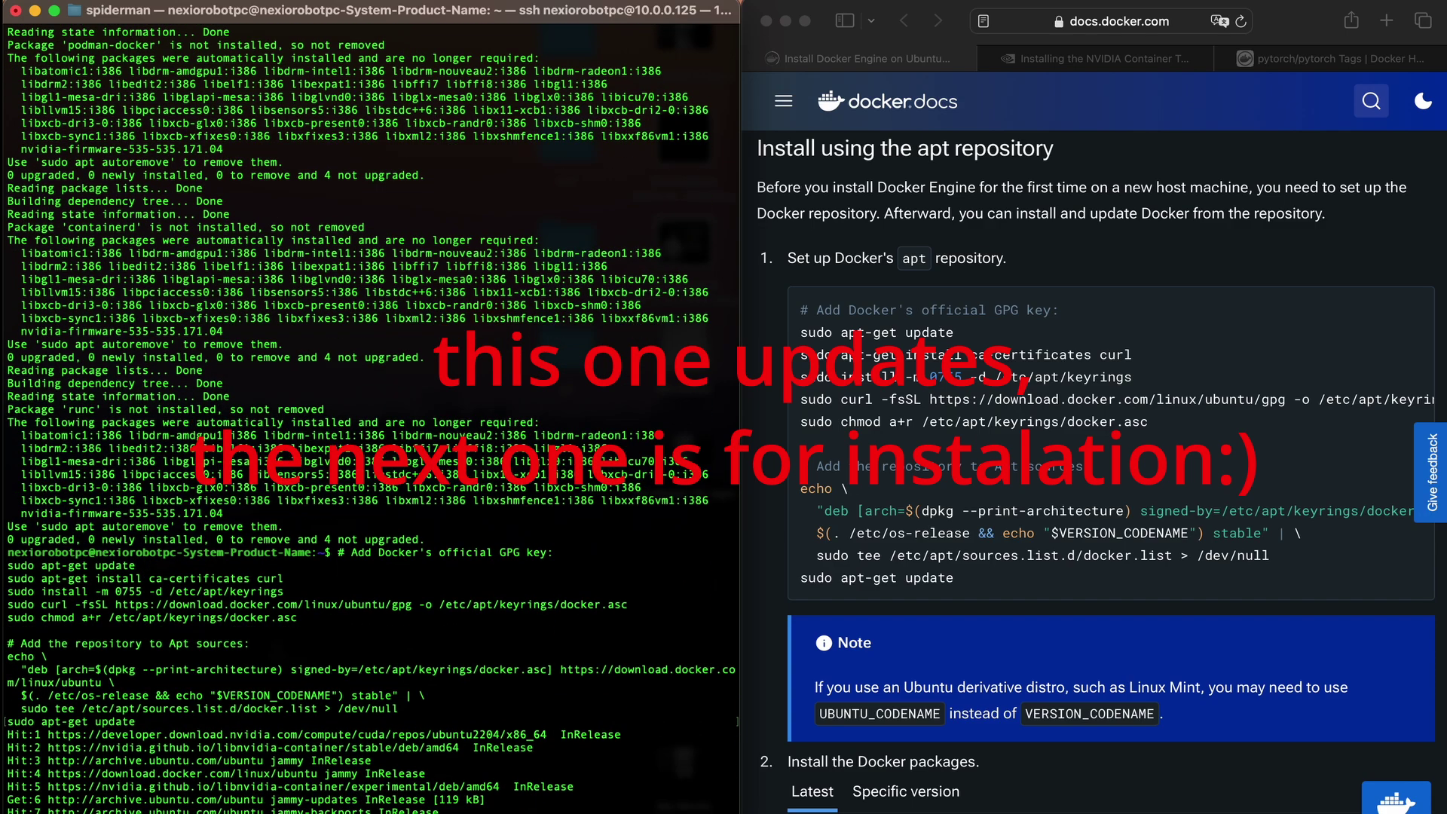
pyautogui.scroll(-5, 925, 637)
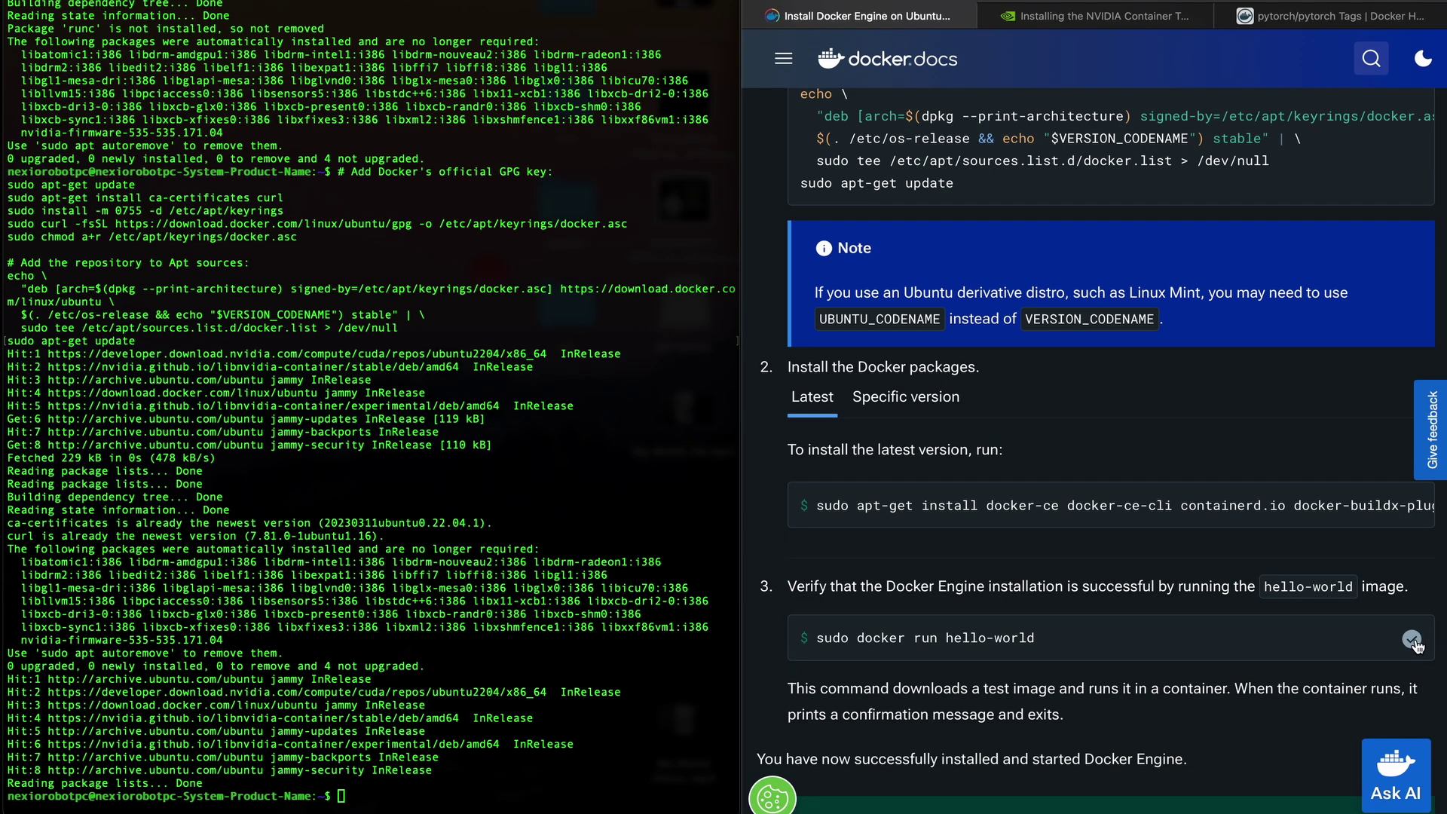
# Run sudo docker run hello-world and get 'Hello from Docker!'
pyautogui.click(467, 612)
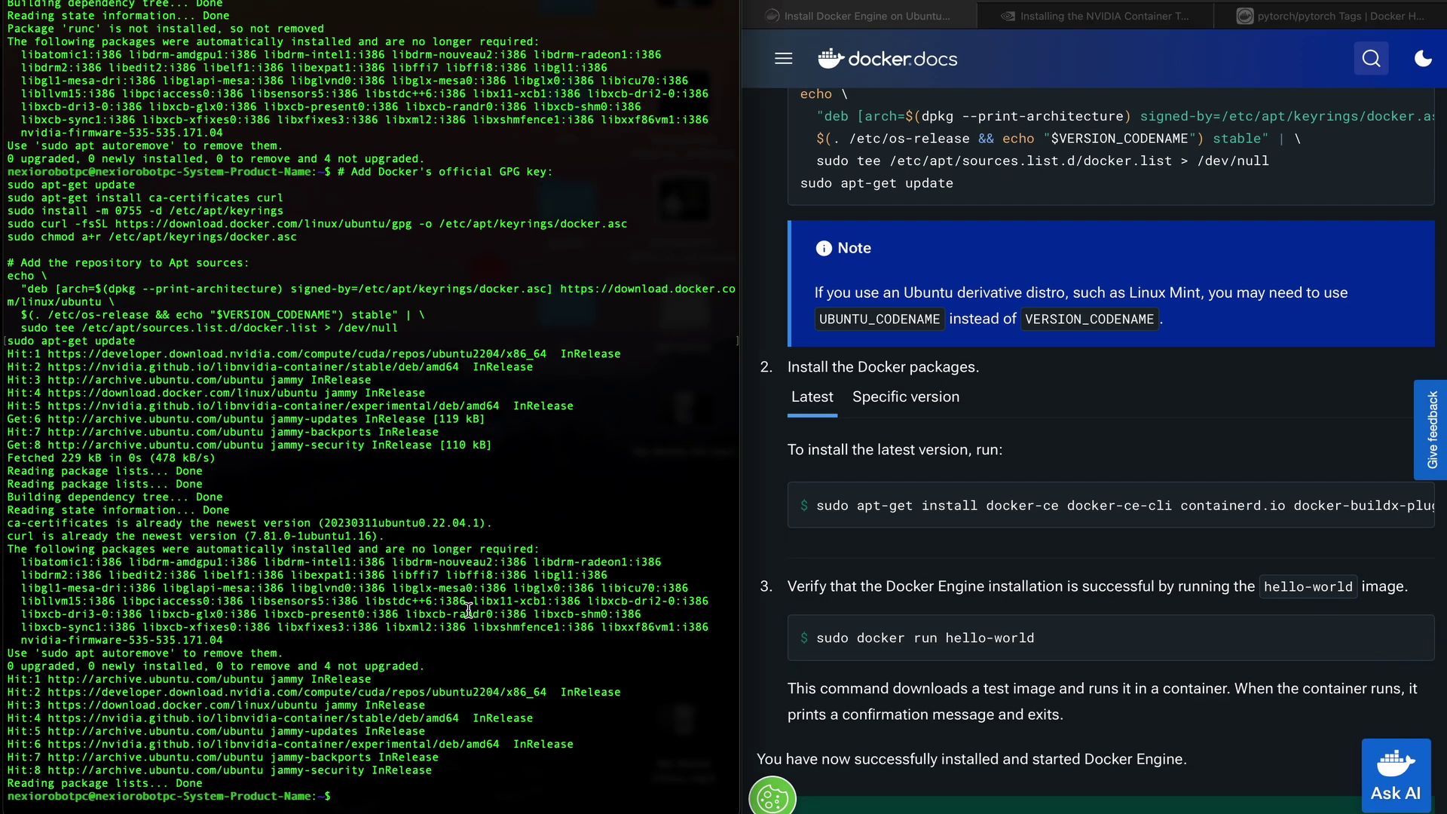
pyautogui.write('sudo docker run hello-world')
pyautogui.press('Return')
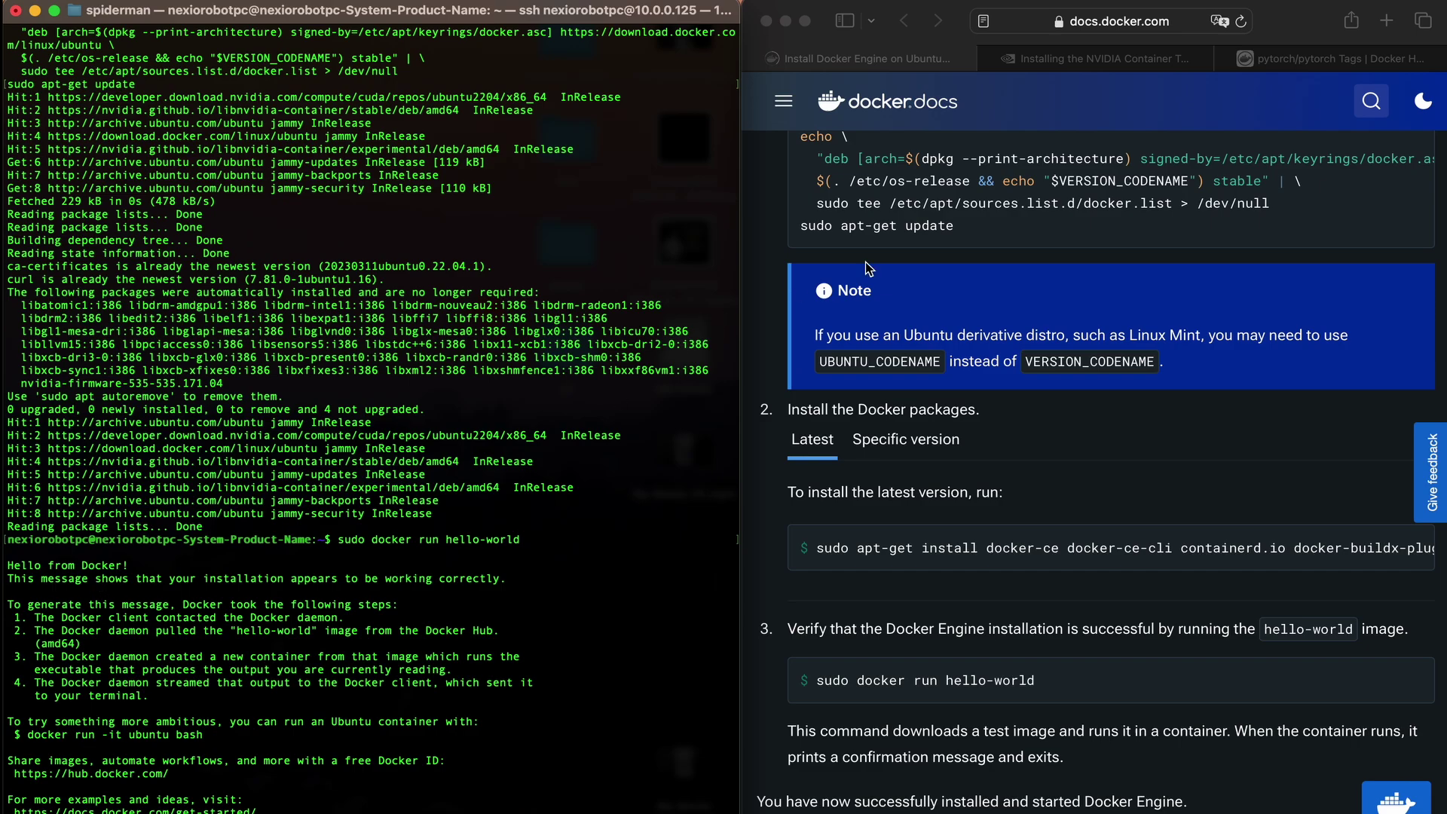
# Add the NVIDIA Container Toolkit repository with the docs' curl command, overwriting the existing keyring
pyautogui.click(1030, 103)
pyautogui.click(1030, 68)
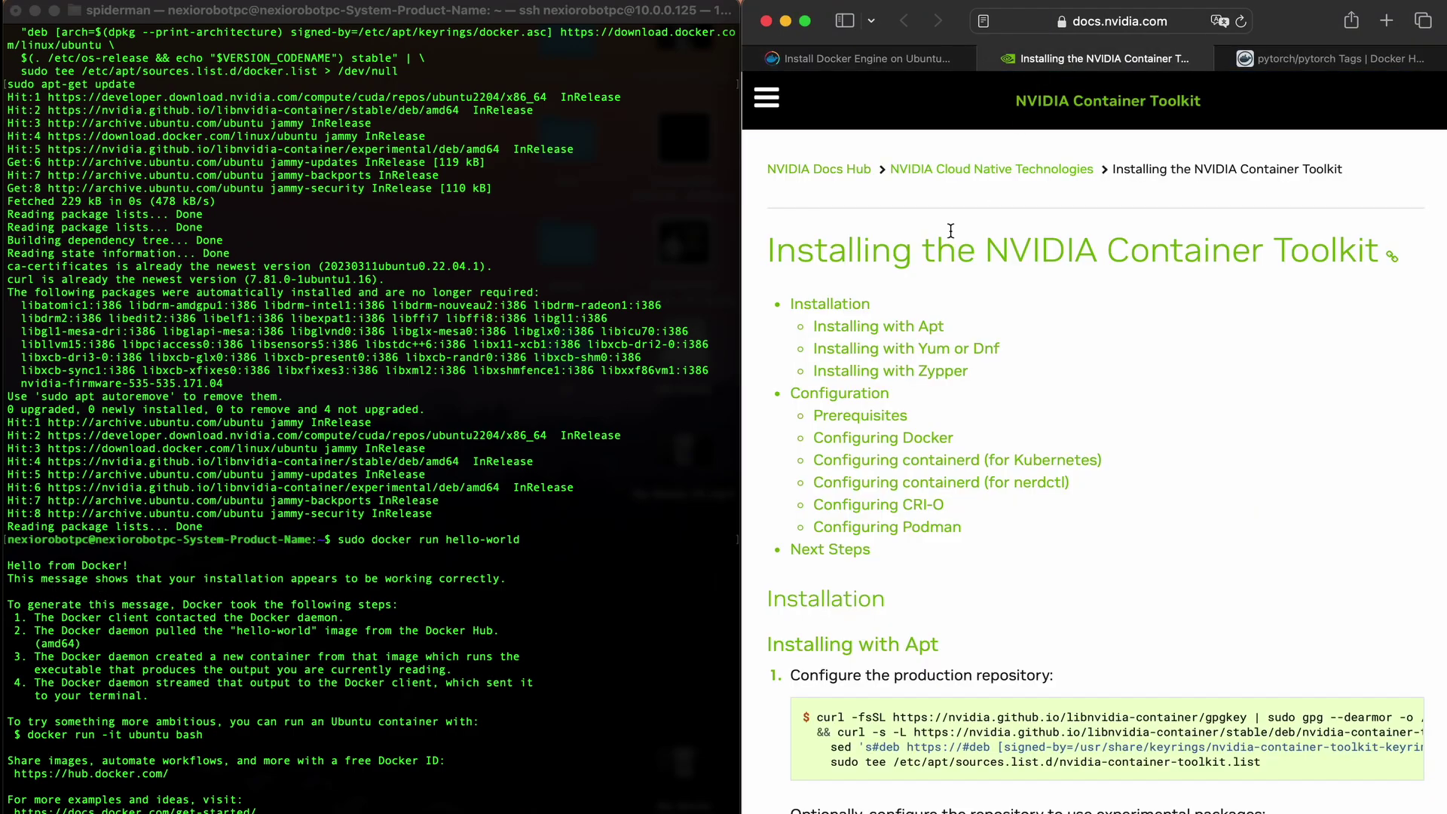
pyautogui.moveTo(986, 251); pyautogui.dragTo(1379, 251)
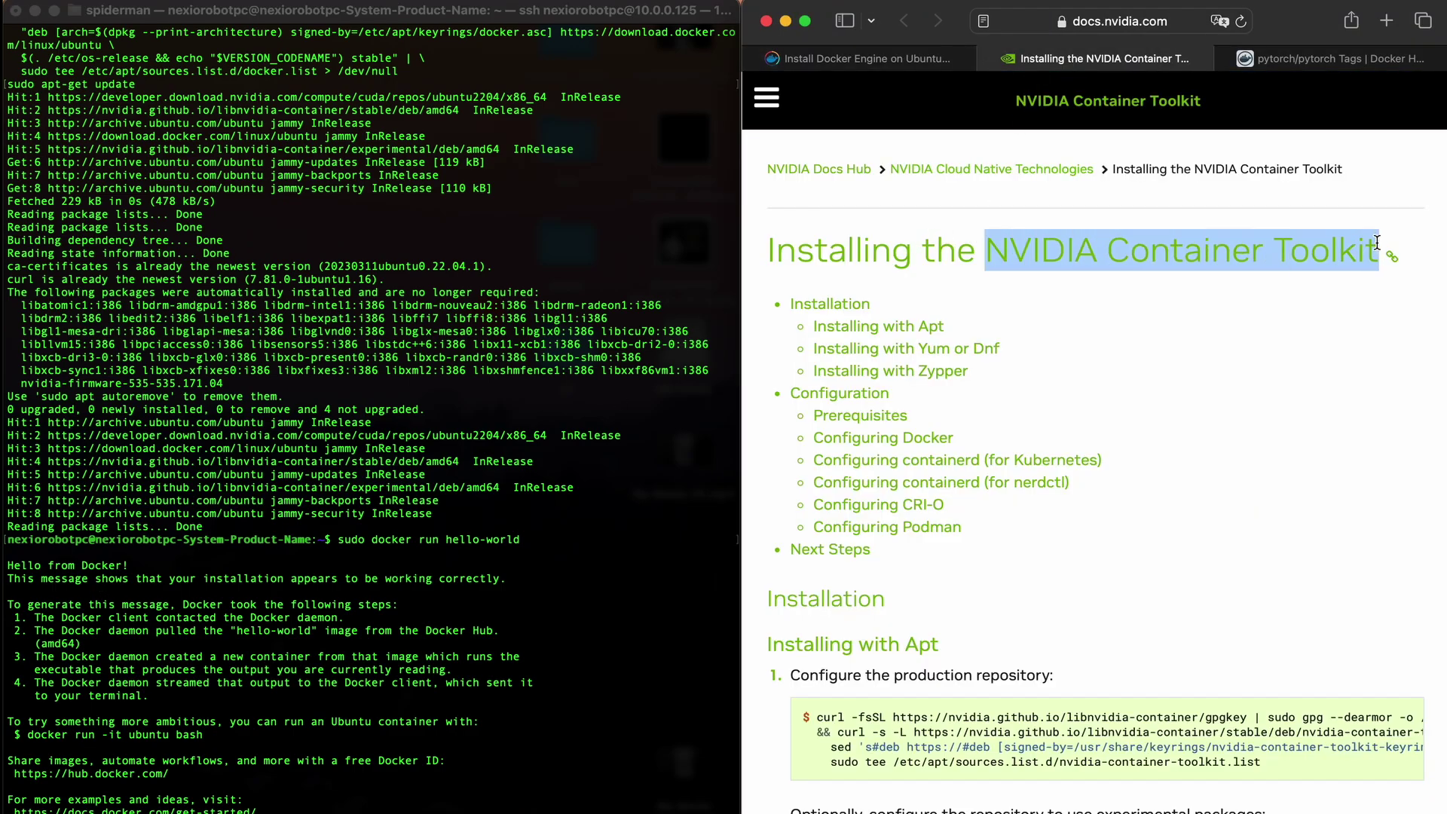
pyautogui.scroll(-3, 1091, 382)
pyautogui.scroll(-2, 1090, 376)
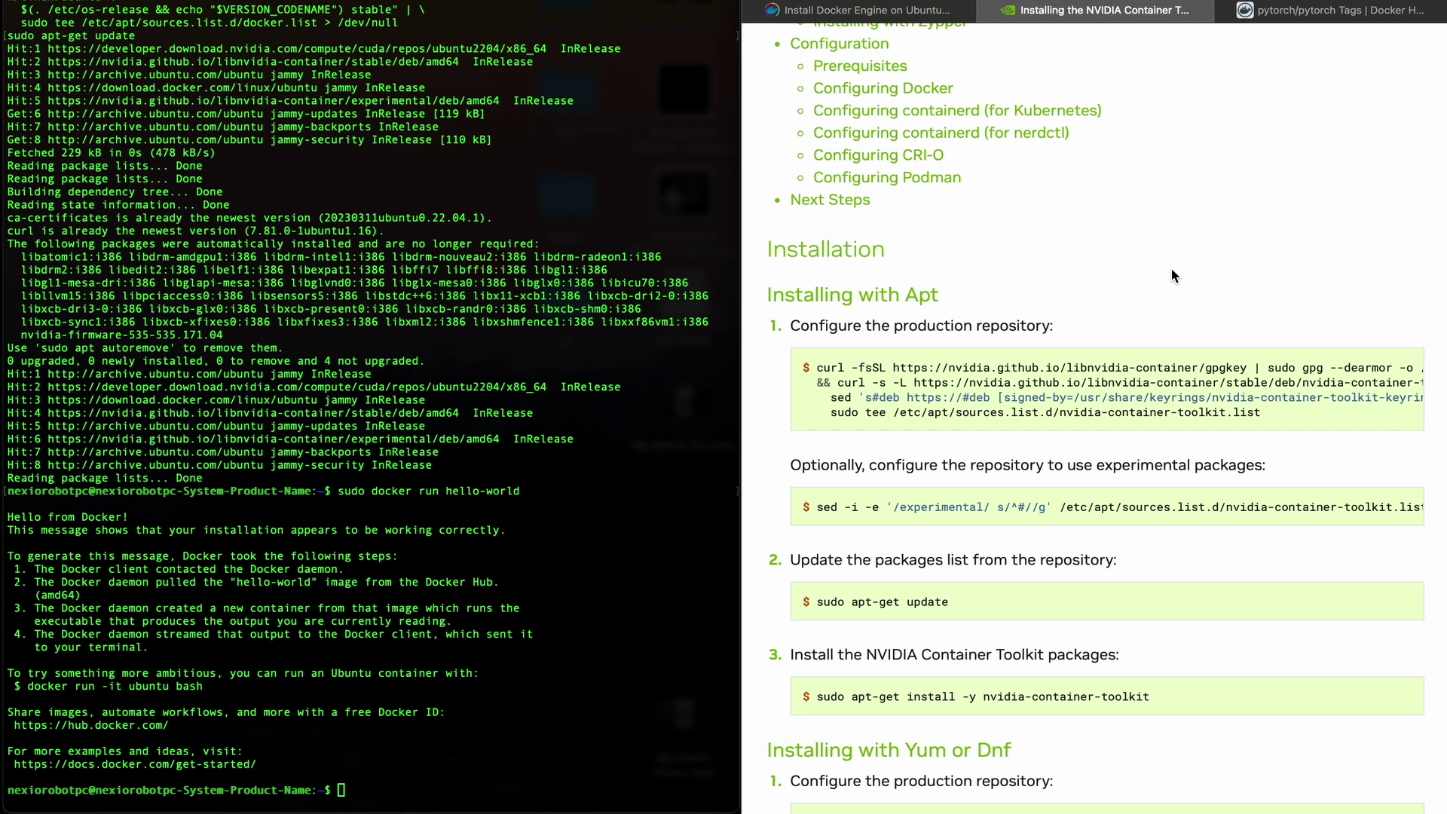
pyautogui.click(1406, 367)
pyautogui.click(403, 652)
pyautogui.hotkey('ctrl', 'shift', 'v')
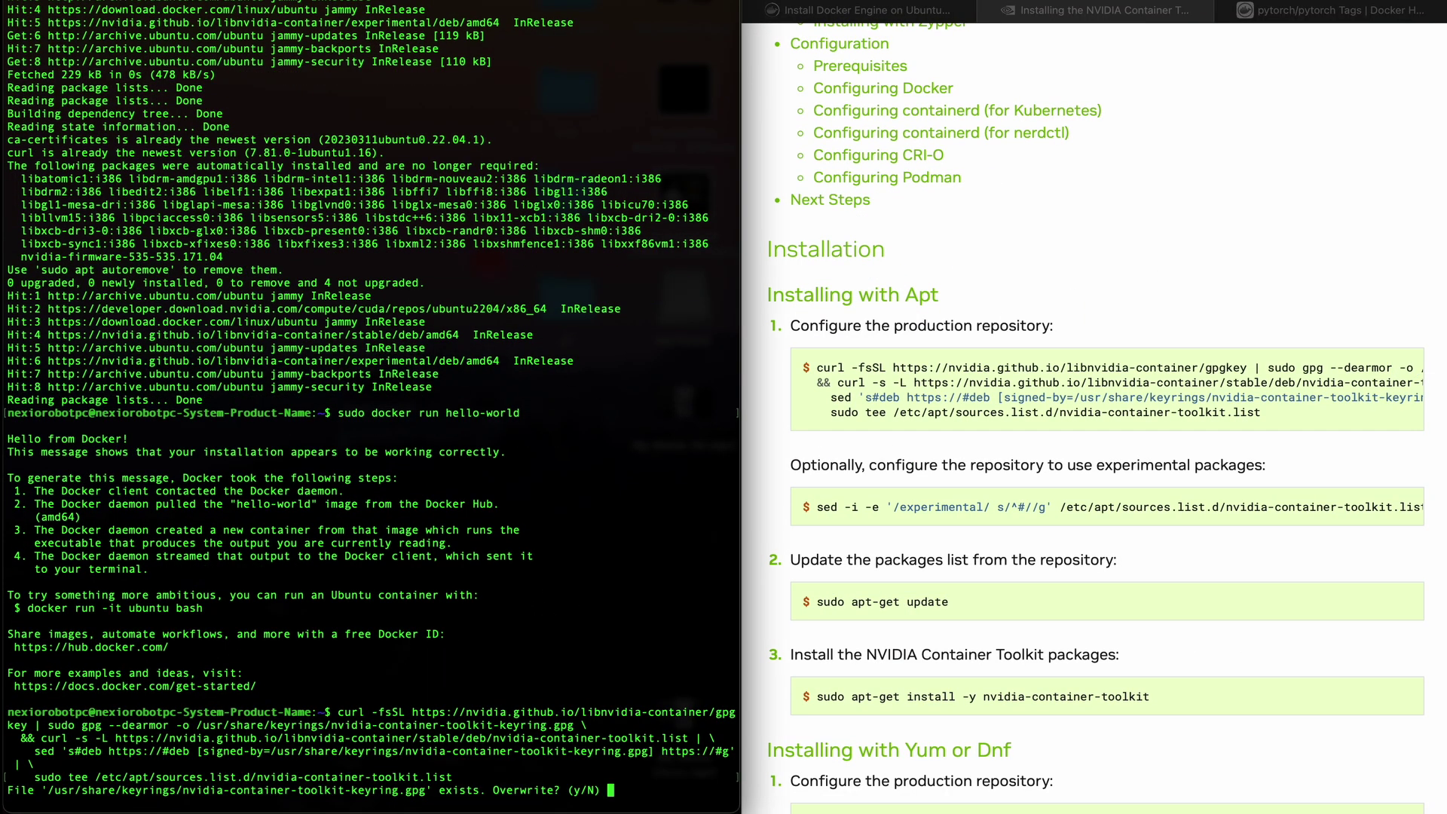
pyautogui.write('y')
pyautogui.press('Return')
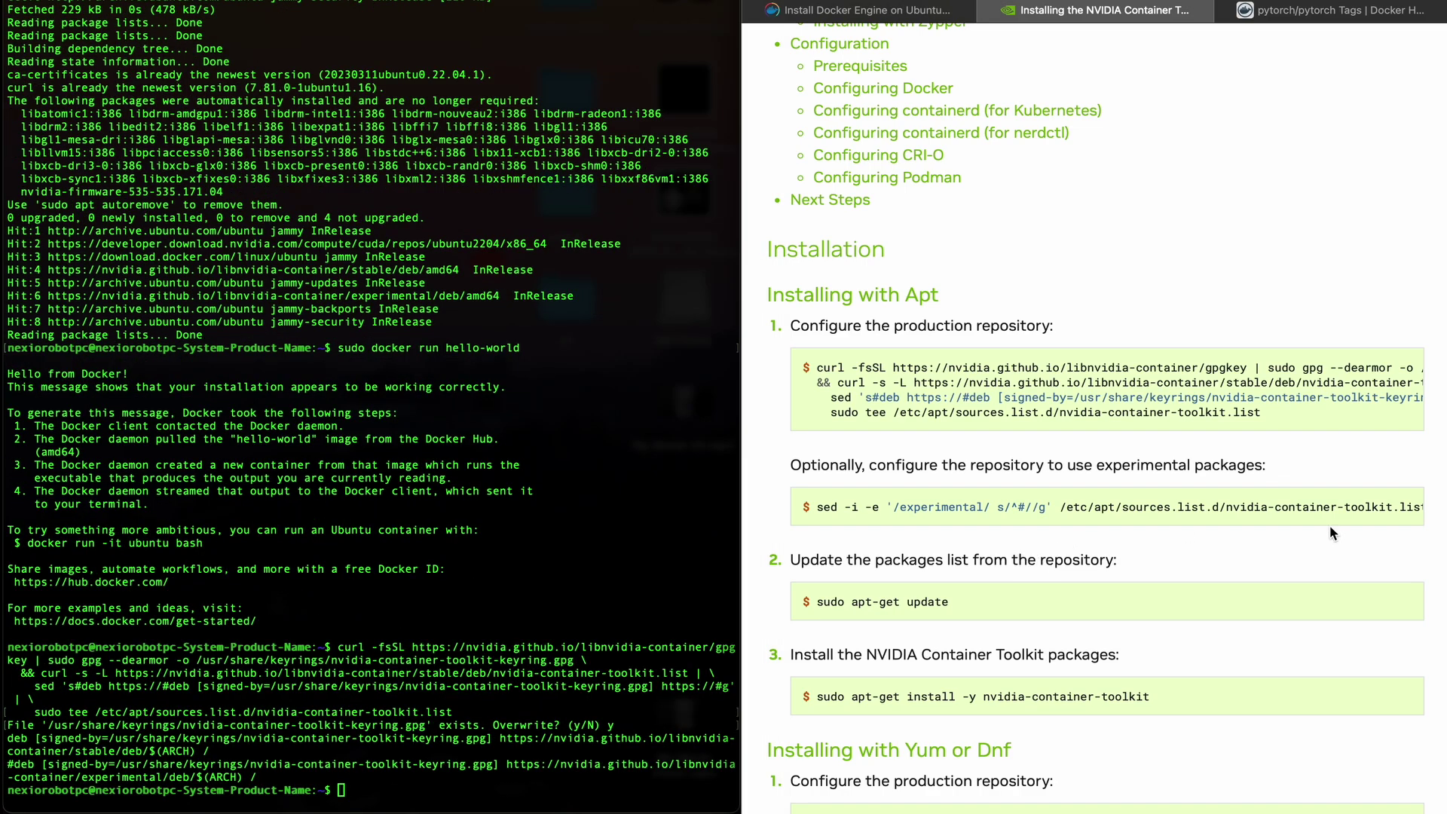
# Refresh the package lists with sudo apt-get update
pyautogui.click(1405, 601)
pyautogui.click(472, 705)
pyautogui.hotkey('ctrl', 'shift', 'v')
pyautogui.press('Return')
pyautogui.scroll(-1, 1182, 682)
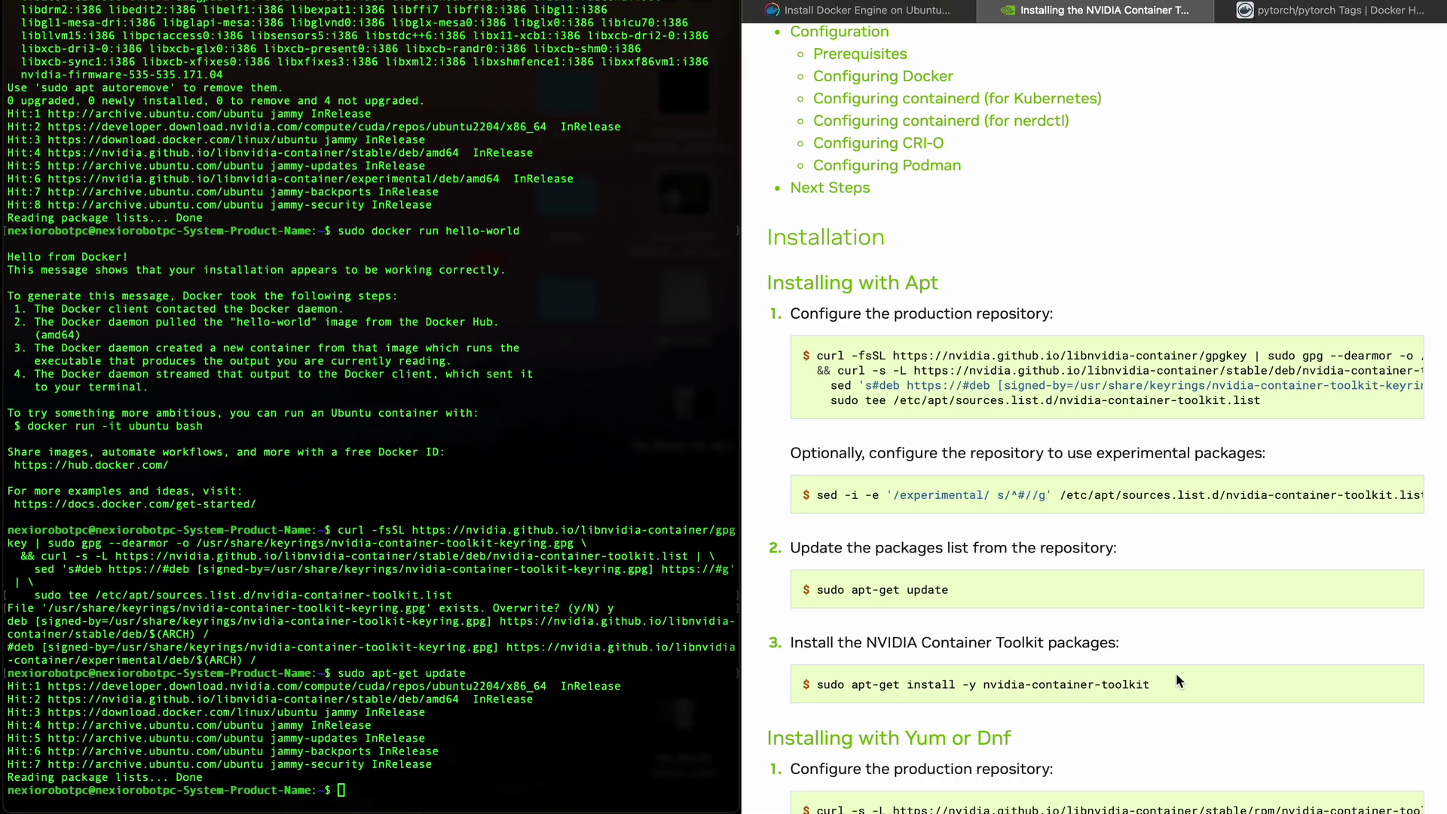
# Install nvidia-container-toolkit, which is already at the newest version, 1.15.0-1
pyautogui.click(1404, 682)
pyautogui.click(436, 644)
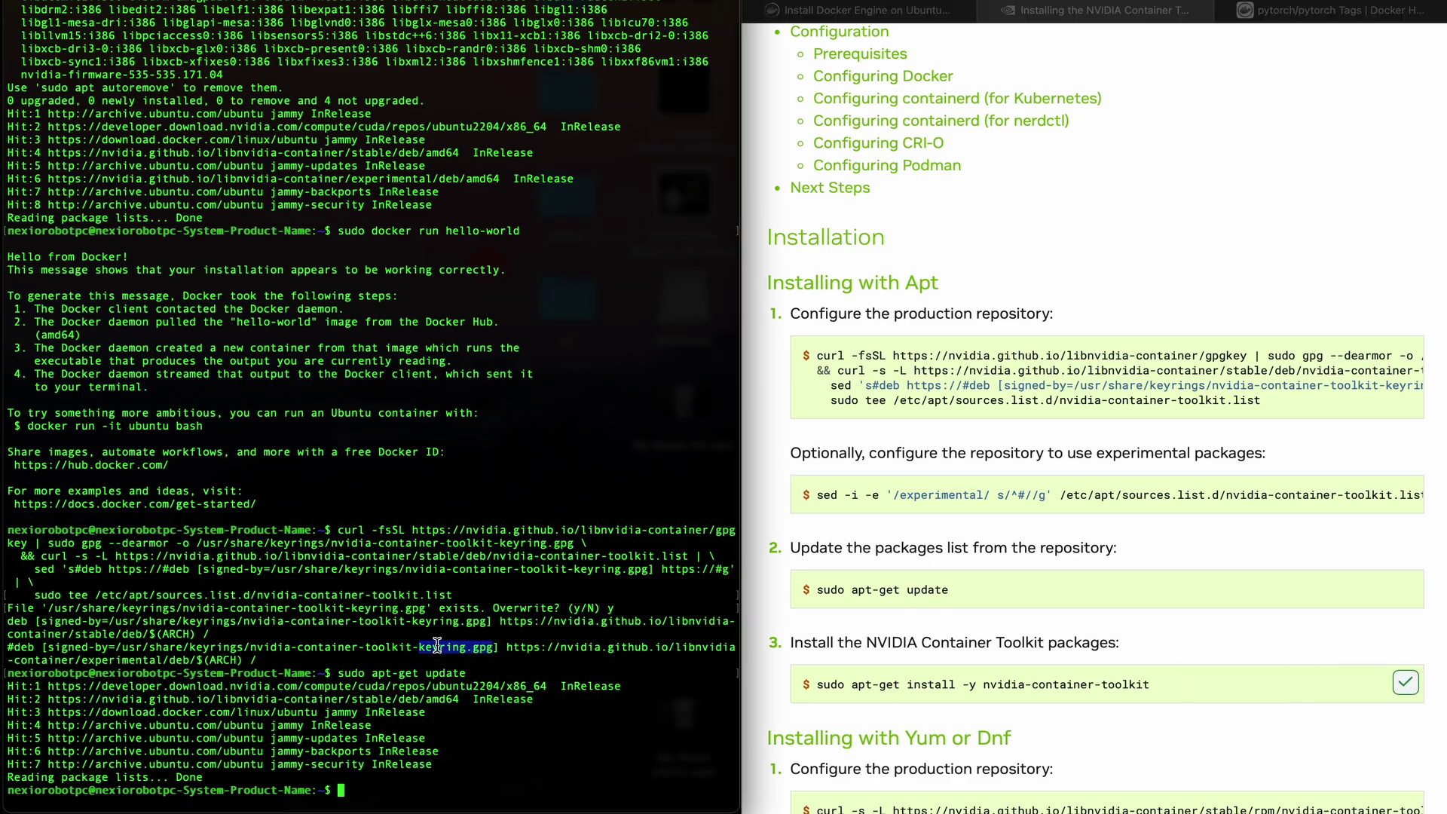
pyautogui.hotkey('ctrl', 'shift', 'v')
pyautogui.press('Return')
pyautogui.click(1322, 9)
pyautogui.scroll(-2, 1045, 478)
pyautogui.scroll(-1, 1046, 486)
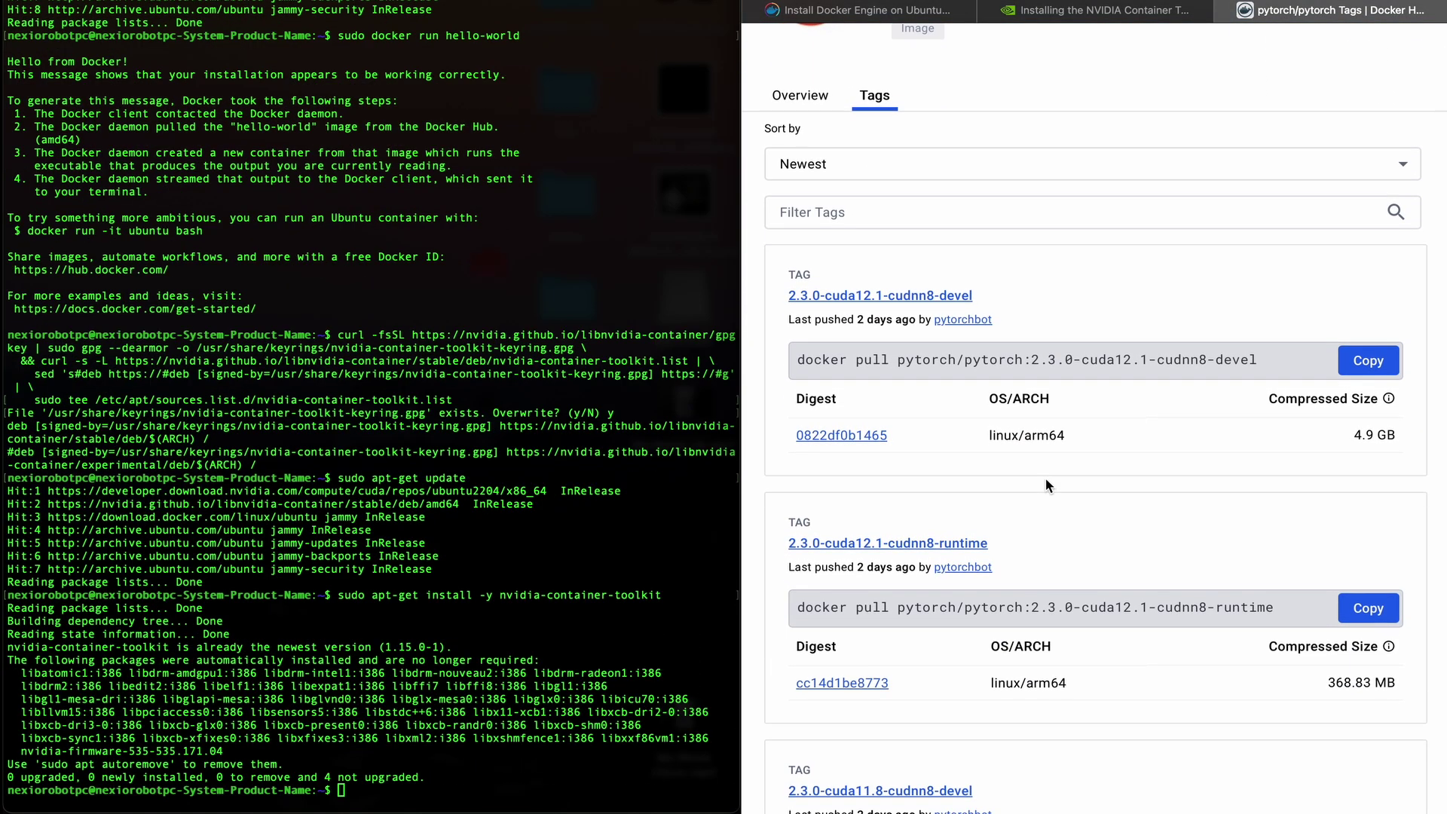
pyautogui.scroll(-9, 1045, 486)
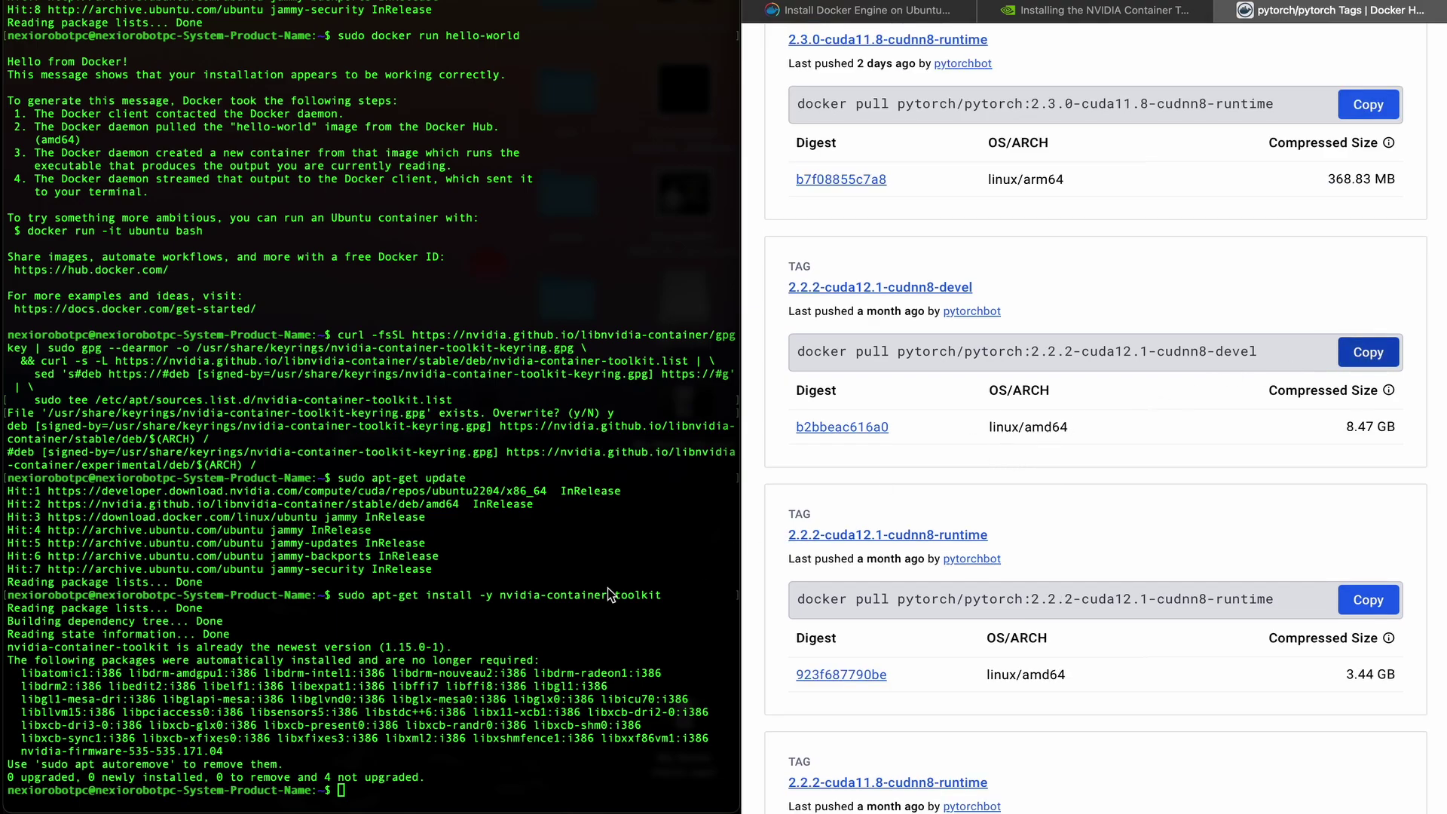
# Pull pytorch/pytorch:2.2.2-cuda12.1-cudnn8-devel, retrying with sudo after a permission error
pyautogui.click(607, 588)
pyautogui.hotkey('ctrl', 'shift', 'v')
pyautogui.press('Return')
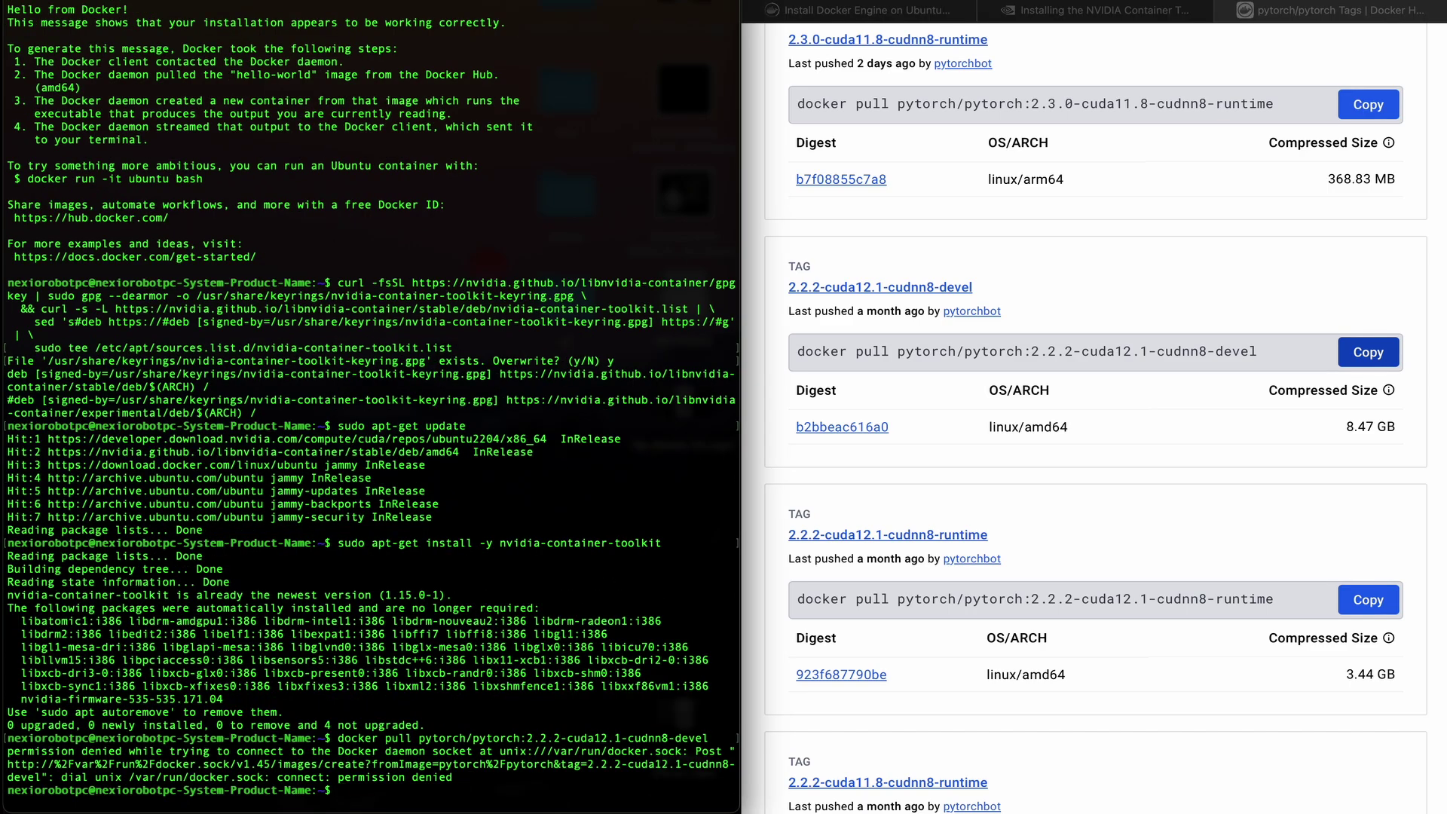
pyautogui.write('sudo')
pyautogui.hotkey('ctrl', 'shift', 'v')
pyautogui.press('Return')
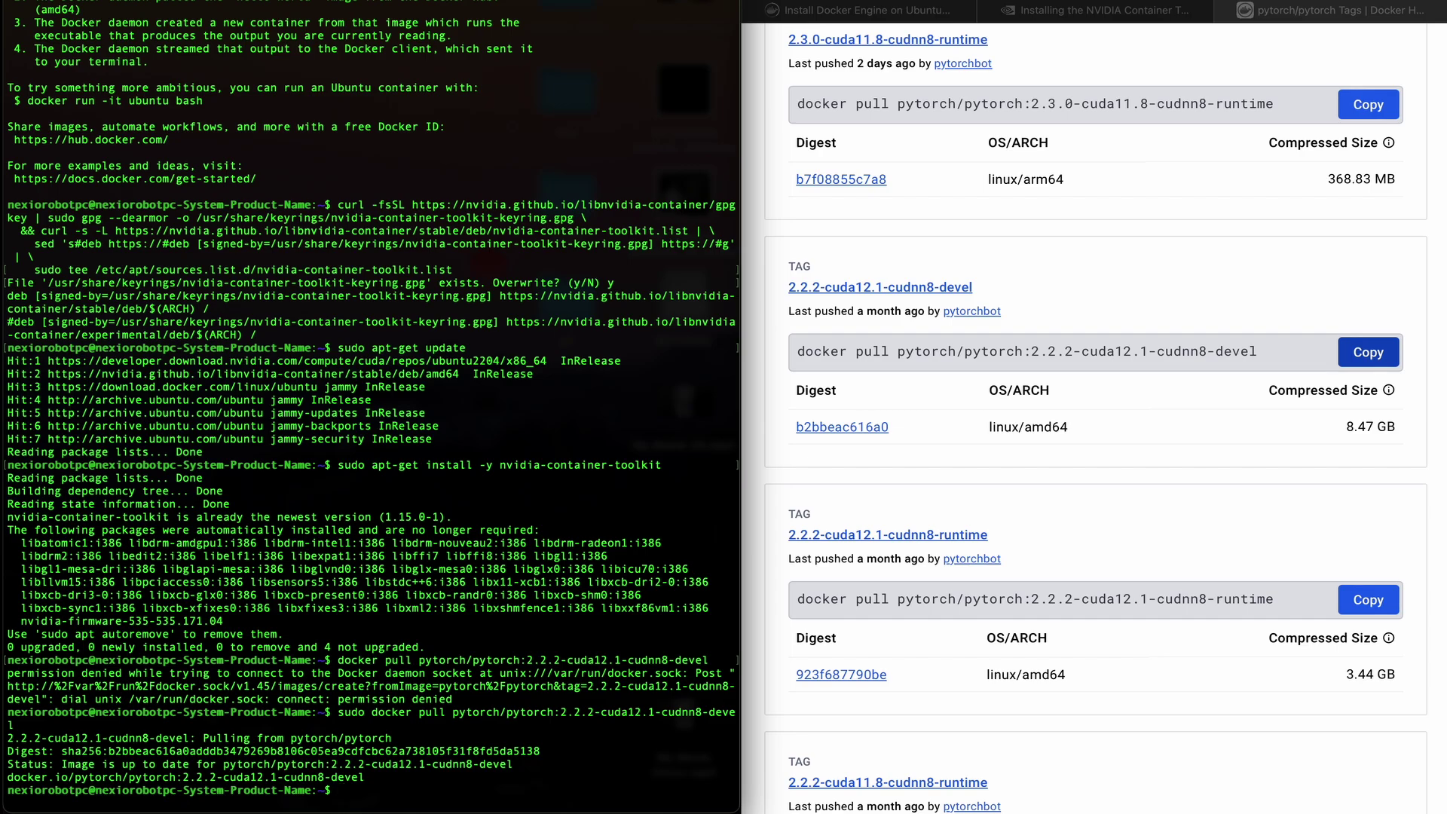
# Clear the screen, run docker run -it --gpus all on the PyTorch devel image, then recall it
pyautogui.hotkey('ctrl', 'l')
pyautogui.write('doc')
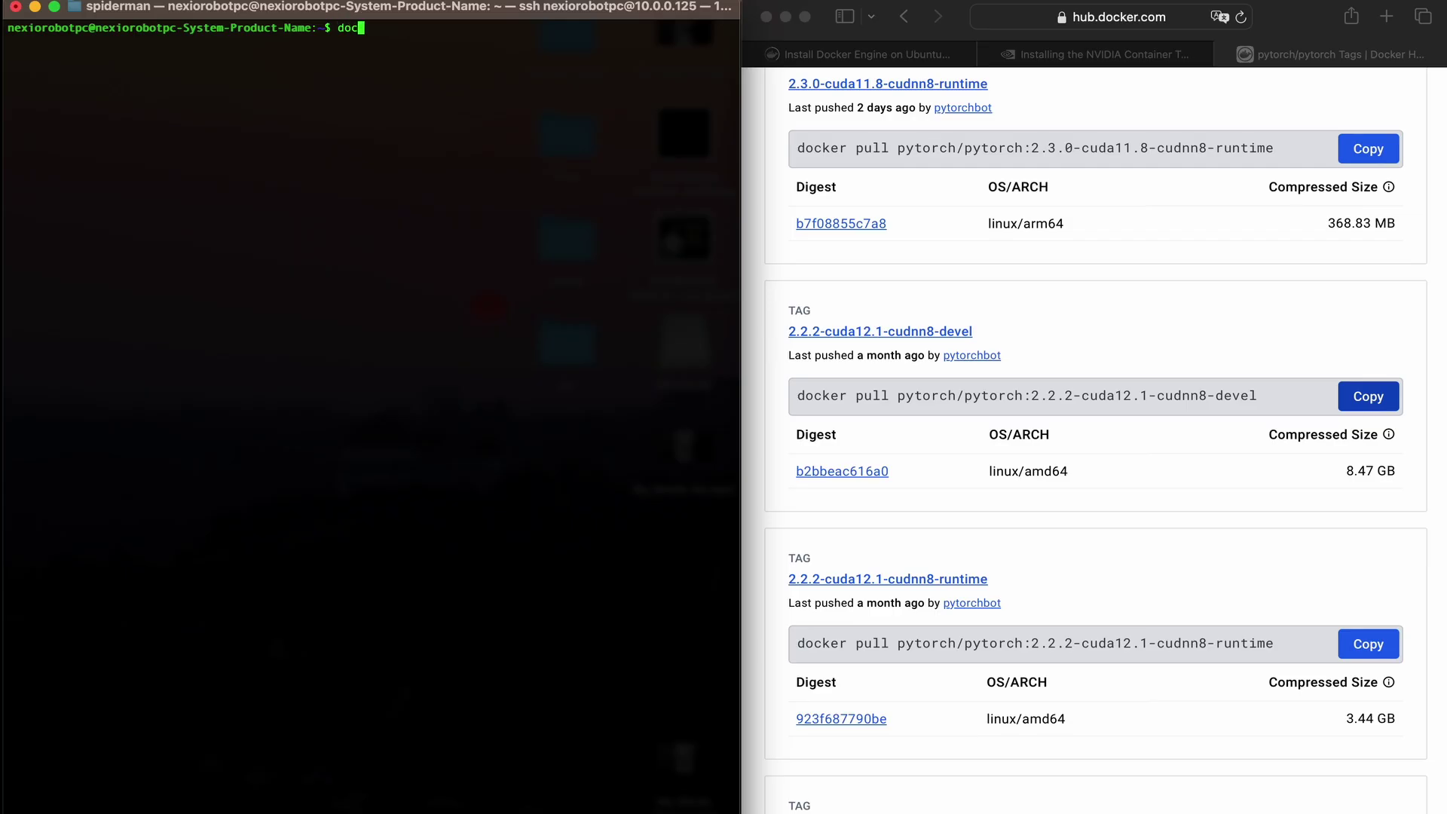
pyautogui.write('ker run -i')
pyautogui.write('t ')
pyautogui.write('--gpus ')
pyautogui.write('all')
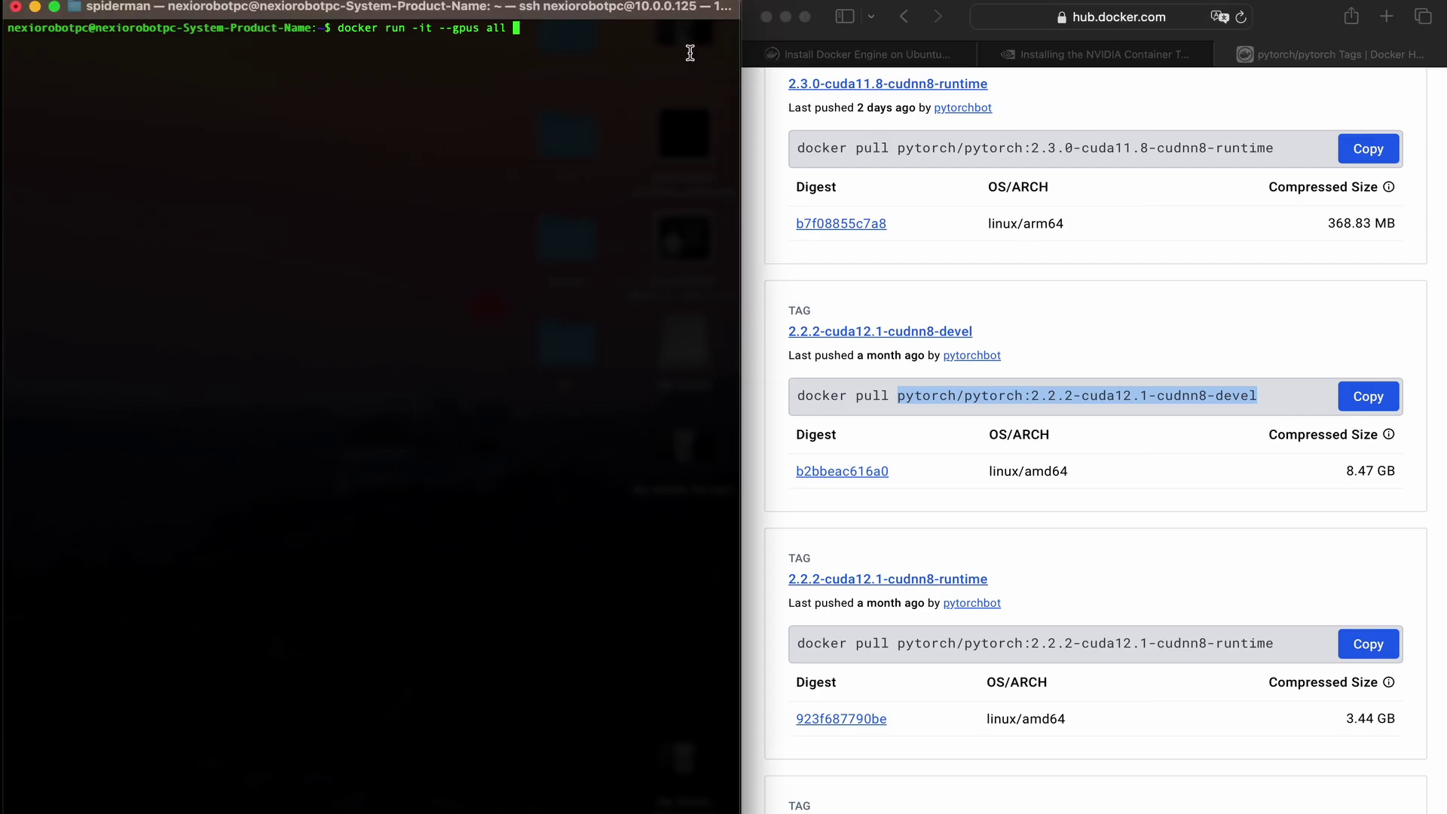
pyautogui.press('super+v')
pyautogui.press('Return')
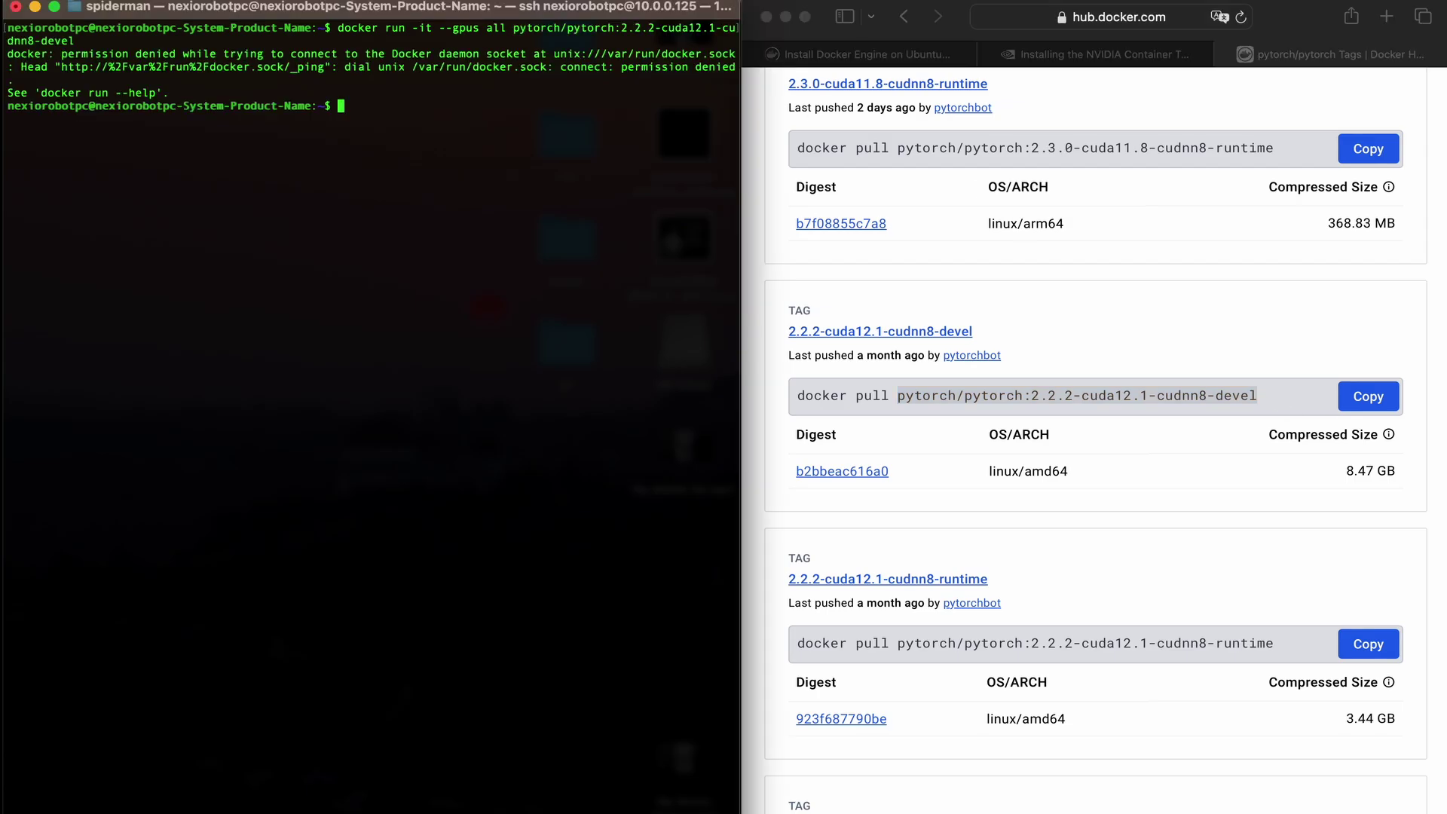
pyautogui.press('Up')
pyautogui.press('Left')
pyautogui.press('Left')
pyautogui.press('Left')
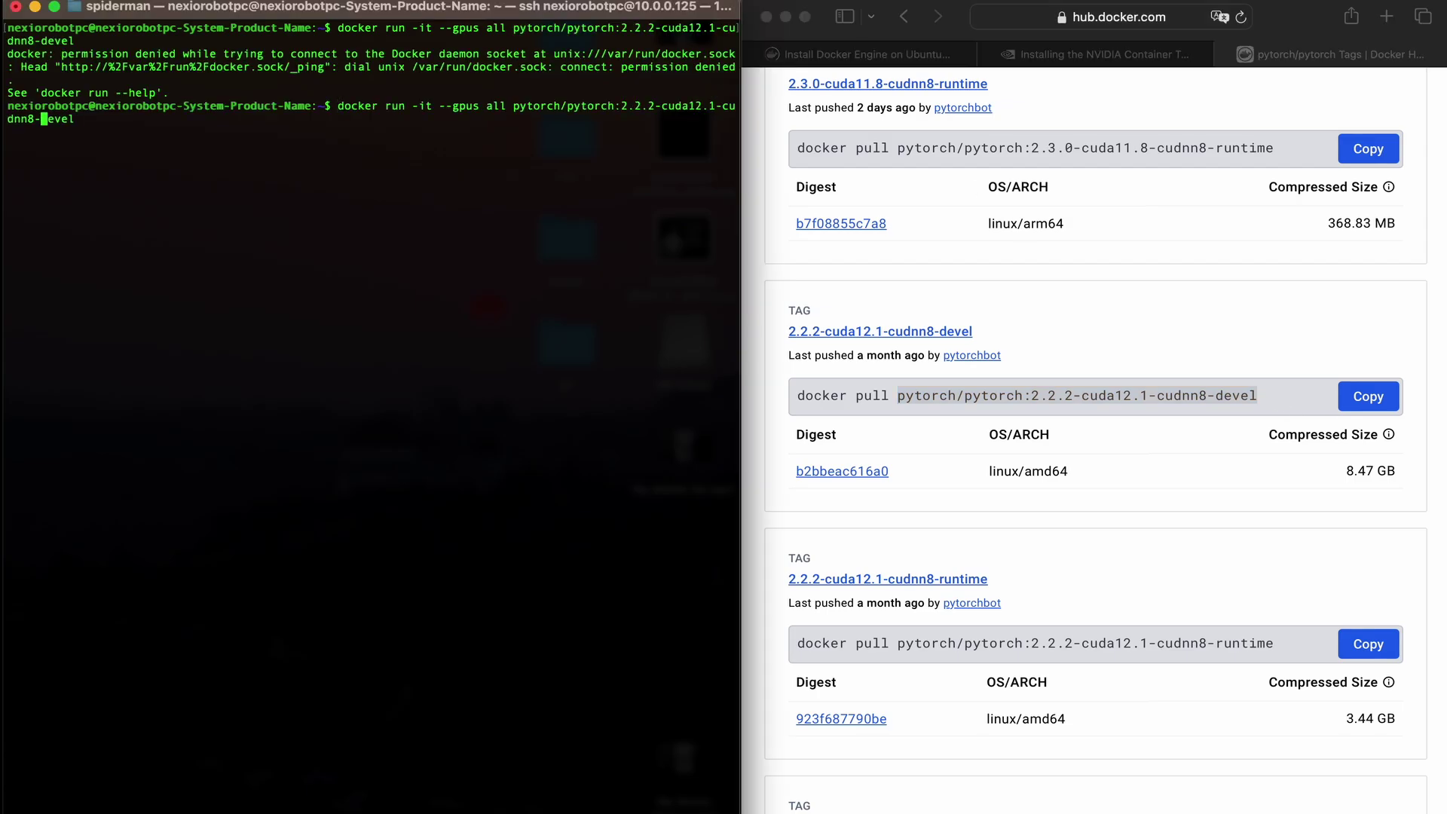
pyautogui.hotkey('ctrl', 'a')
pyautogui.write('sudo')
# Run the container with sudo, then import torch in Python 3.10.14; torch.cuda.is_available() returns True
pyautogui.press('Return')
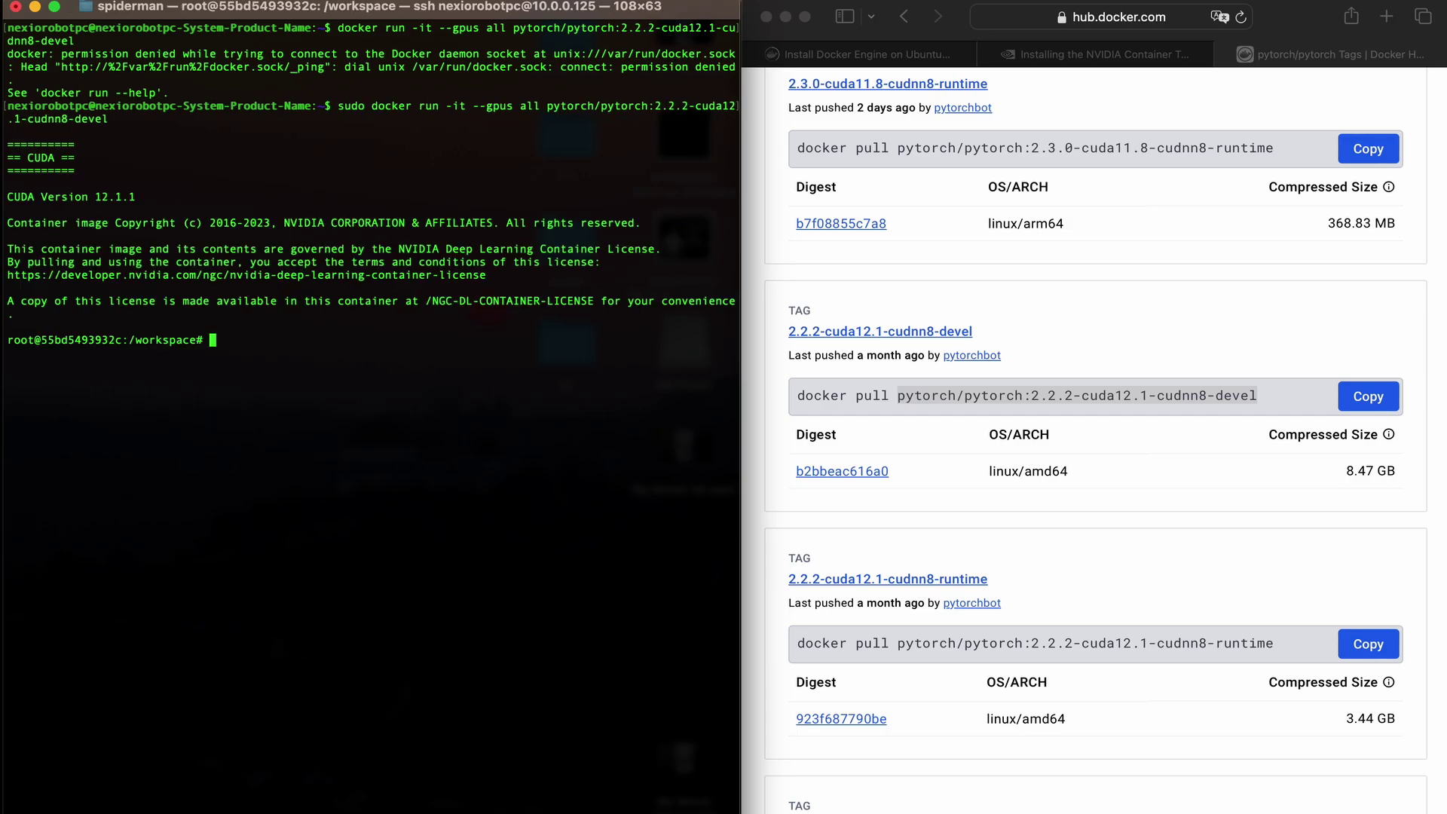
pyautogui.press('Return')
pyautogui.press('Return')
pyautogui.write('p')
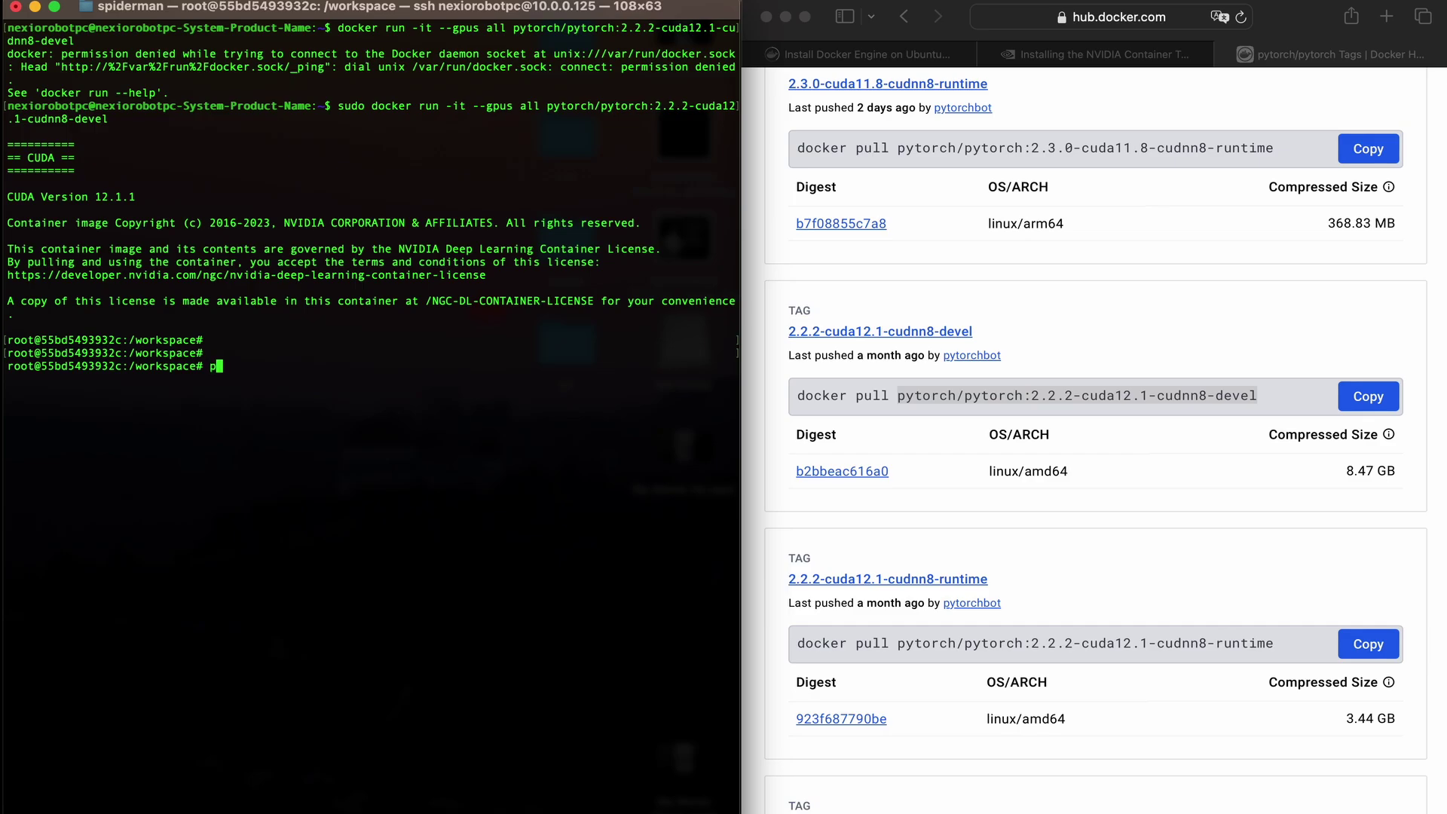
pyautogui.write('ython3')
pyautogui.press('Return')
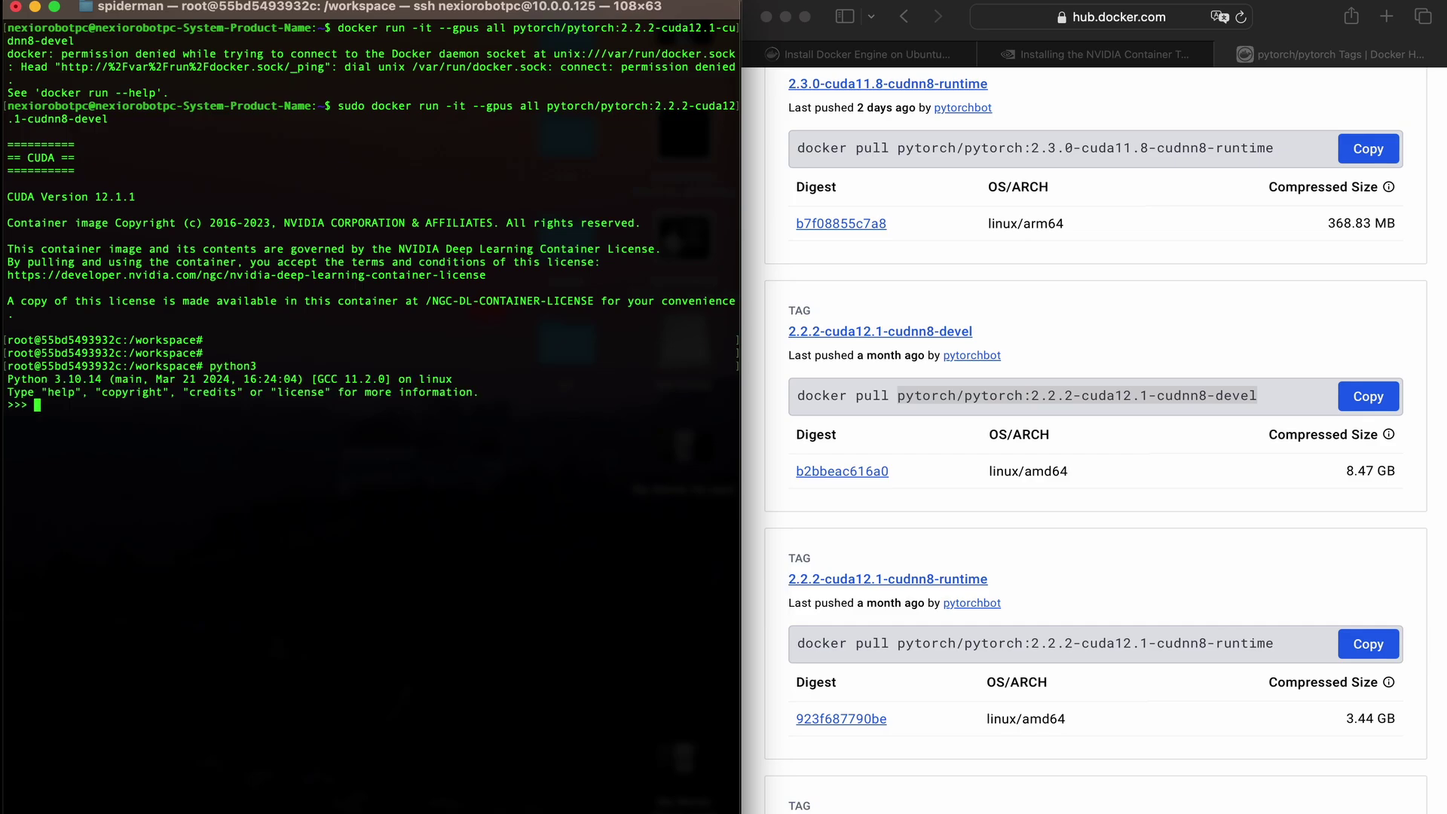
pyautogui.write('import torch')
pyautogui.press('Return')
pyautogui.write('torch.')
pyautogui.write('cuda.is_av')
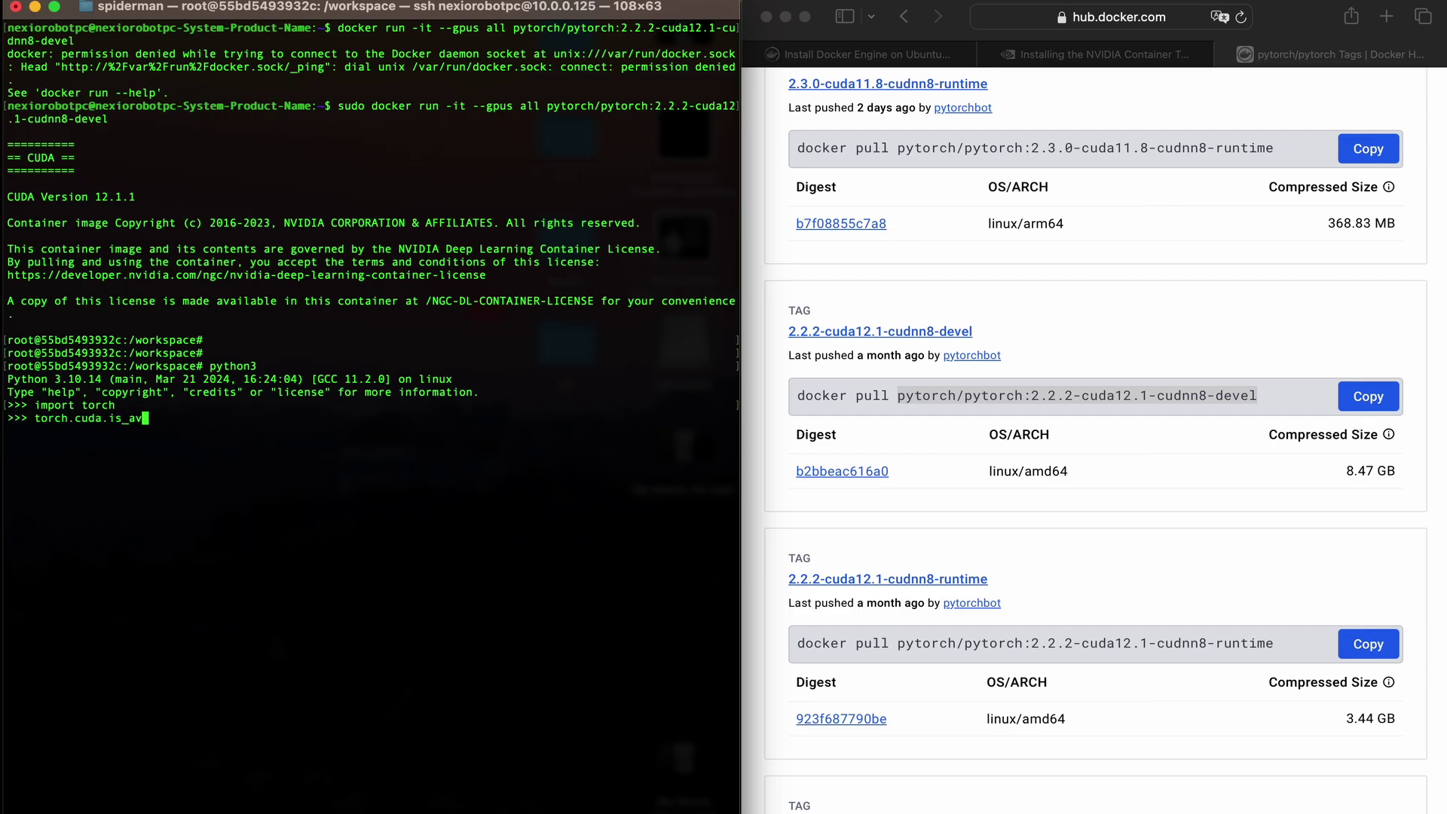
pyautogui.write('ailab')
pyautogui.write('le()')
pyautogui.press('Return')
pyautogui.write('x ')
pyautogui.write('= to')
pyautogui.write('rch.')
pyautogui.write('tensor(')
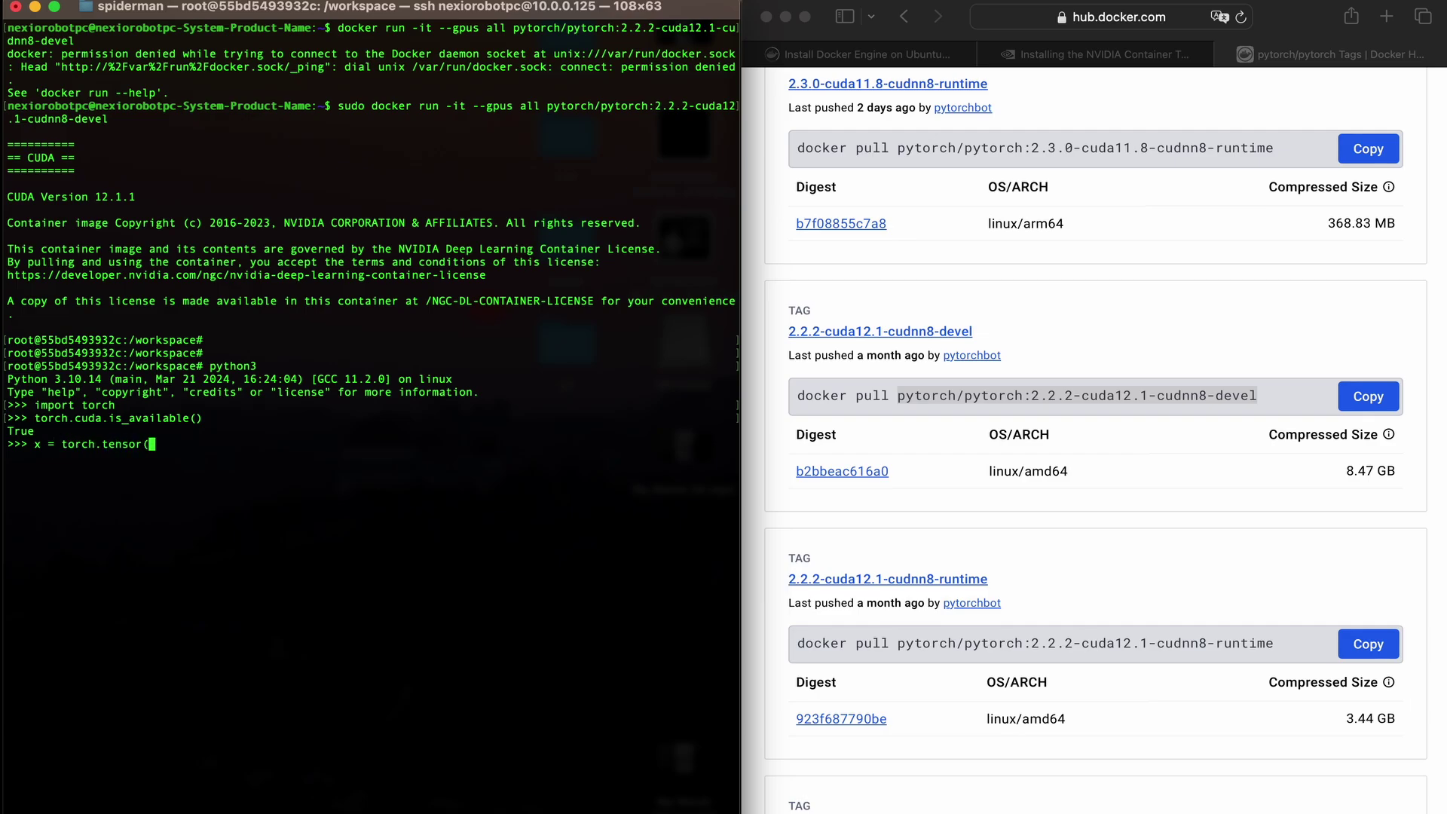
pyautogui.write('[1.0')
pyautogui.write(',2.0')
pyautogui.write("], device='")
pyautogui.write("cuda')")
# Create tensors x and y with device='cuda' and evaluate x+y to get tensor([4., 6.], device='cuda:0')
pyautogui.press('Return')
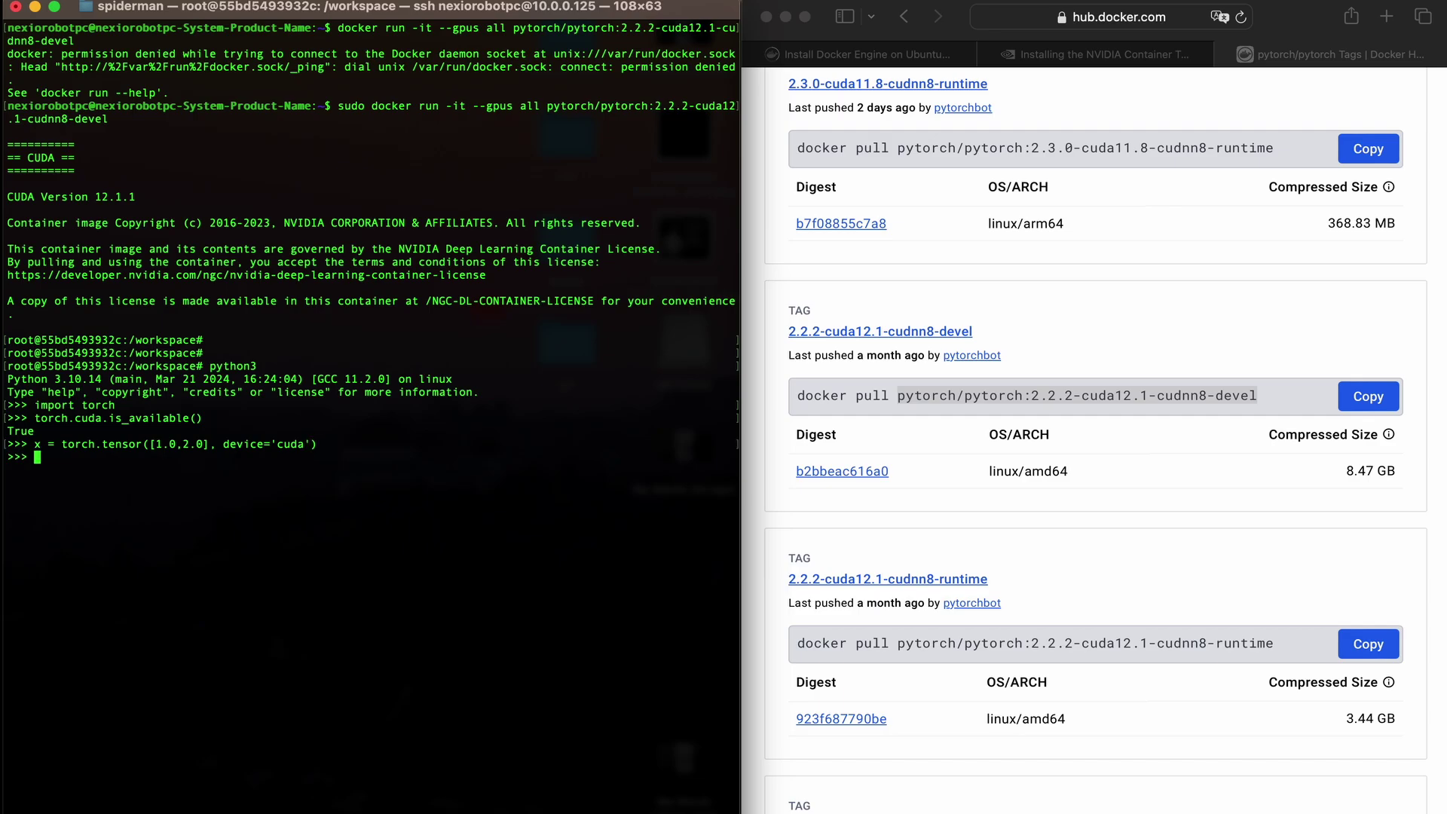
pyautogui.write('y = torch.tensor([3.0')
pyautogui.write(',4.0], ')
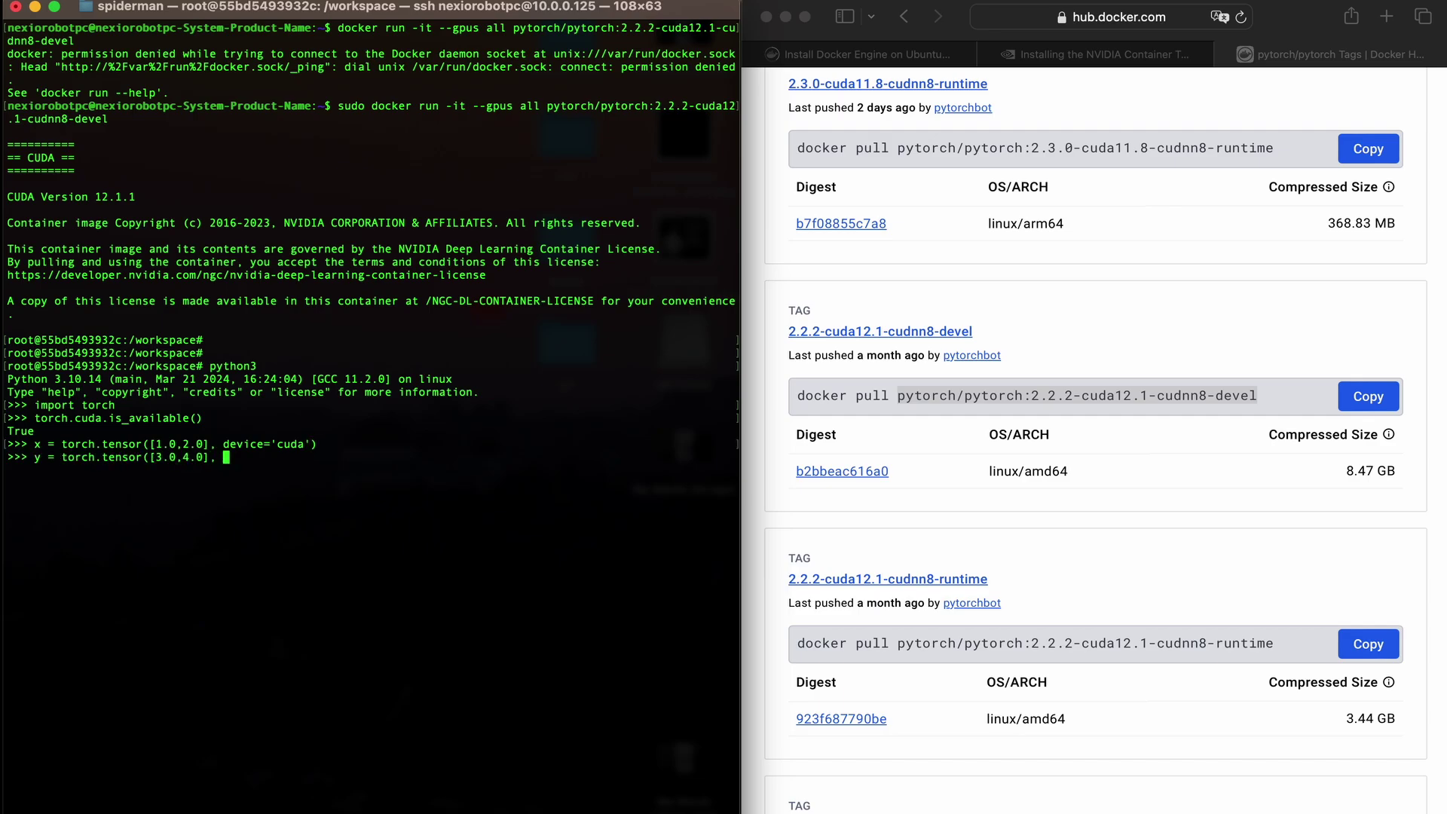
pyautogui.write("device='cuda')")
pyautogui.press('Return')
pyautogui.write('x+y')
pyautogui.press('Return')
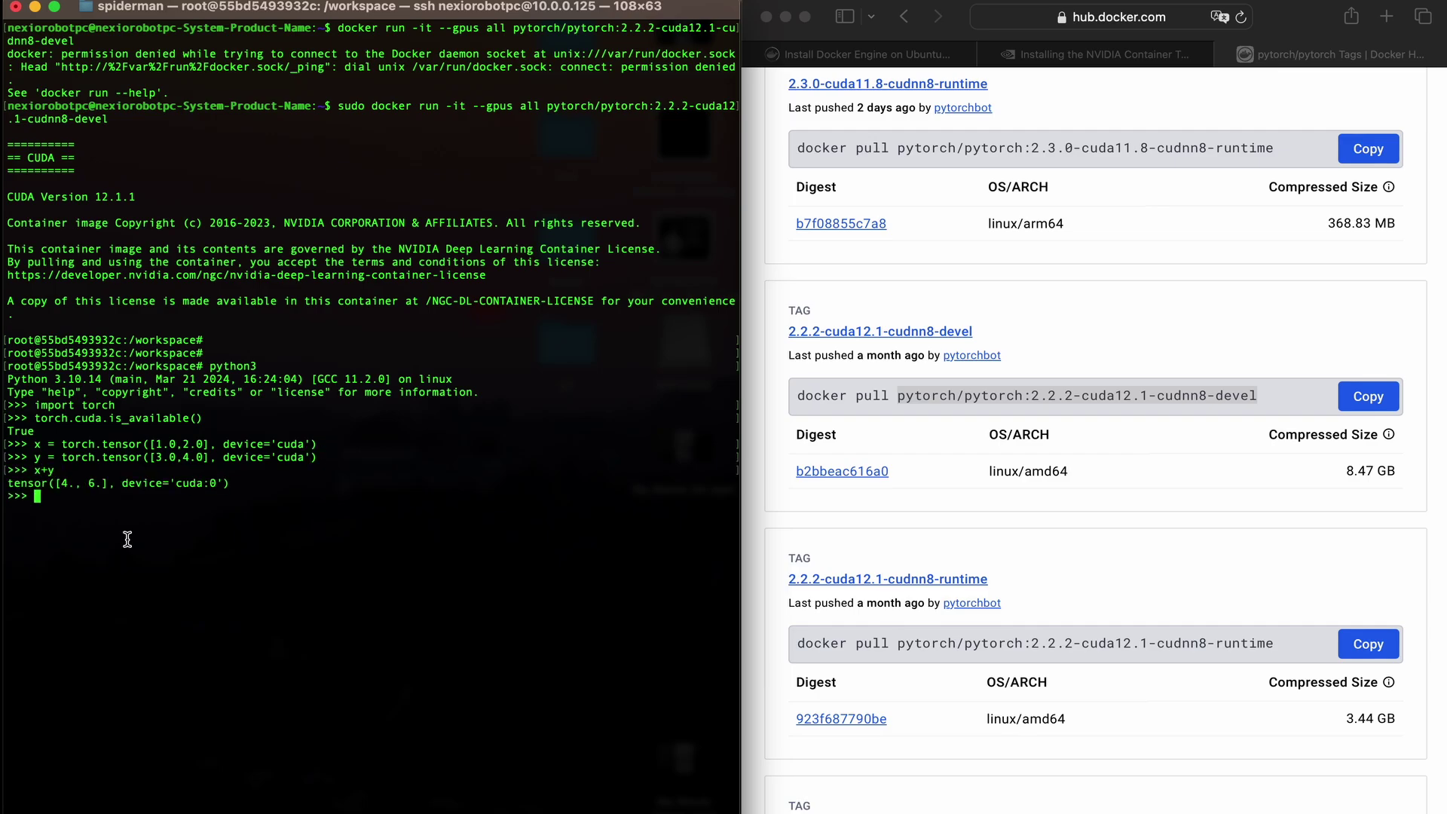